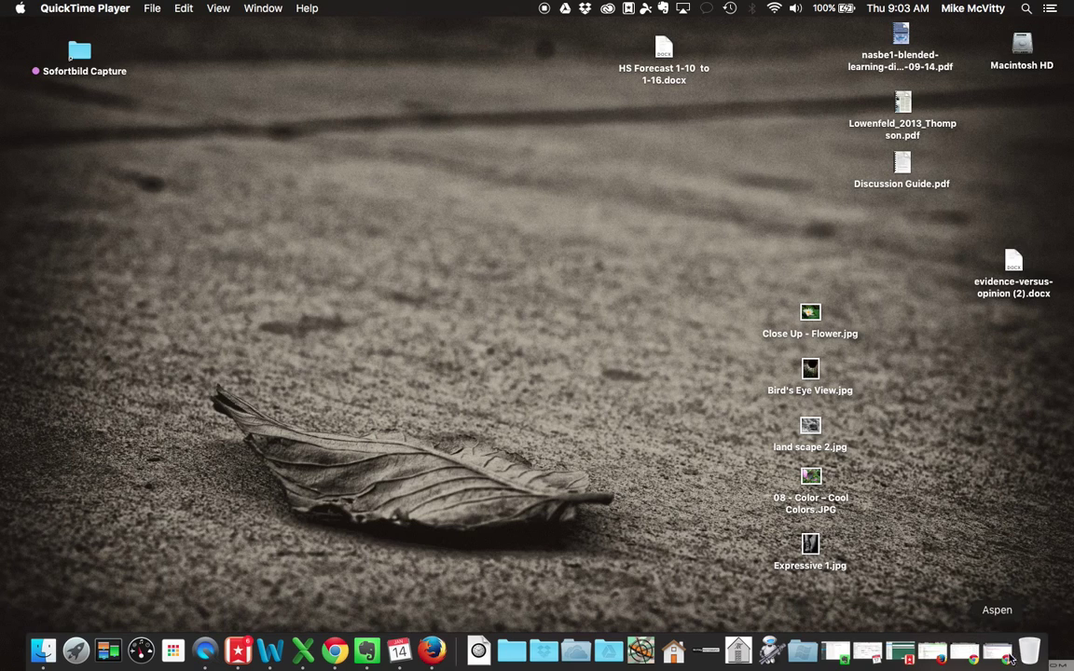
Step: Switch to Aspen in Chrome and open the gradebook roster of the Digital Photography I class, 7982A-001
{"action": "left_click", "coordinate": [997, 656]}
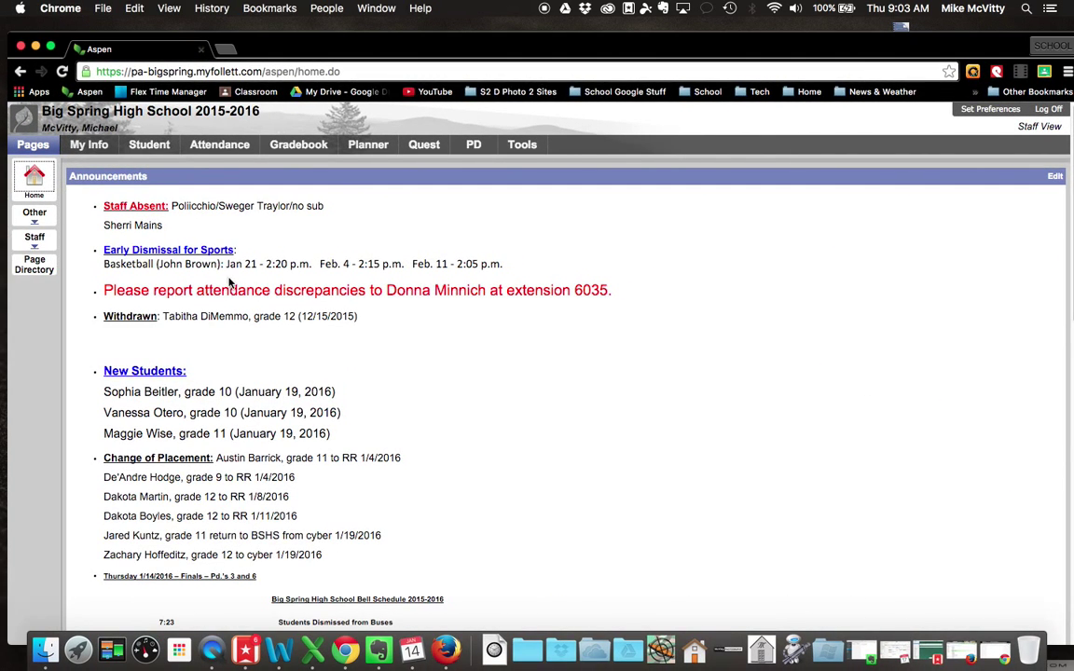
{"action": "left_click", "coordinate": [296, 150]}
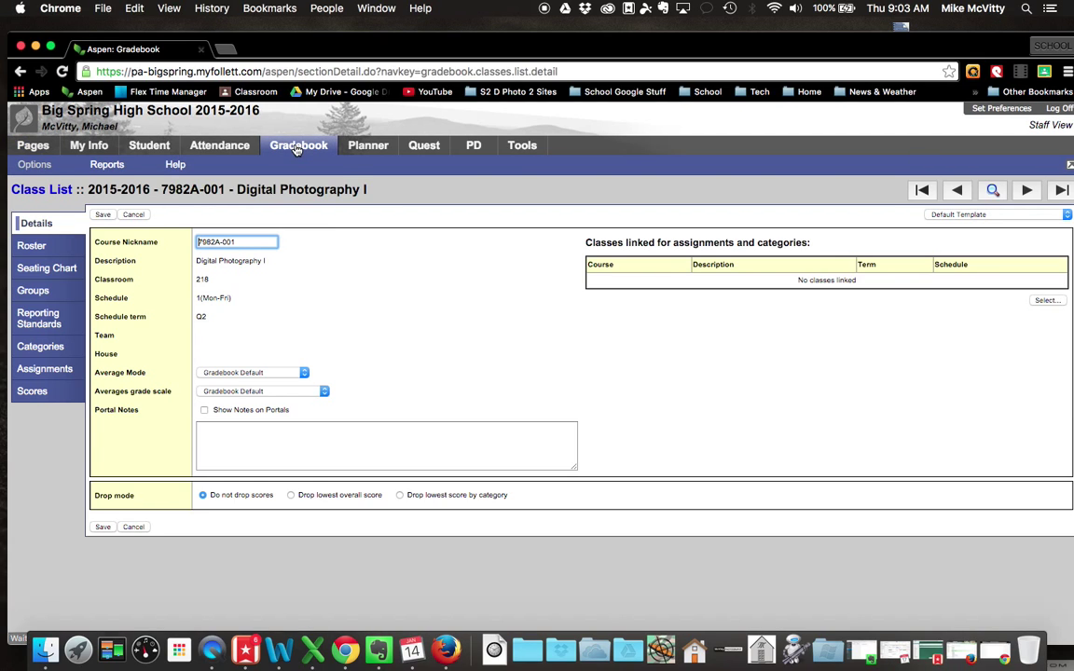
{"action": "left_click", "coordinate": [34, 190]}
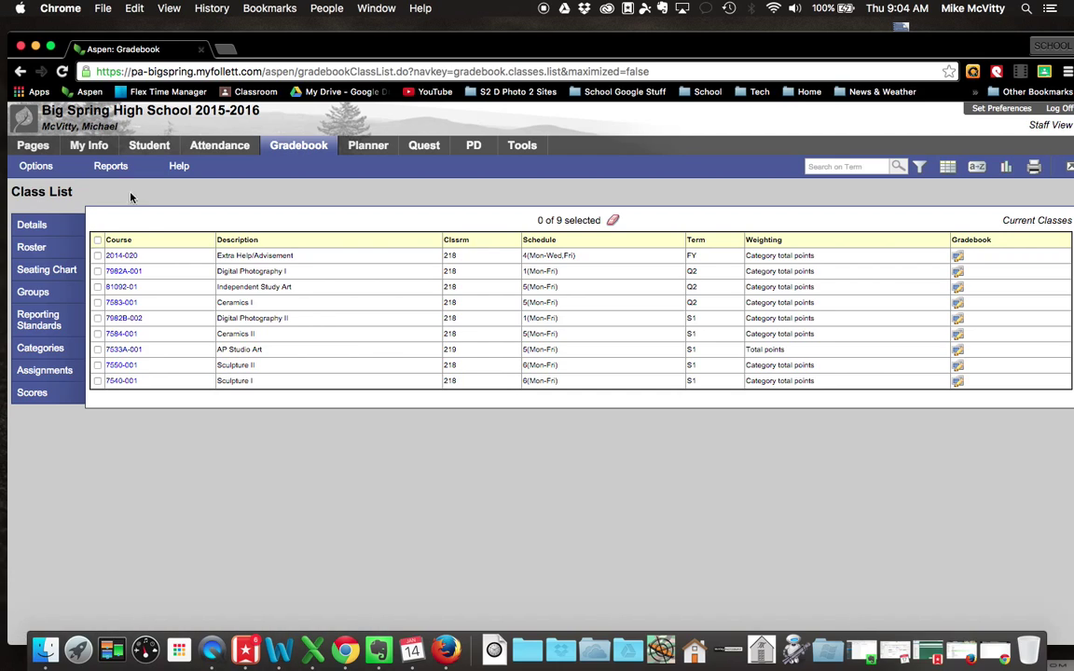
{"action": "left_click", "coordinate": [131, 271]}
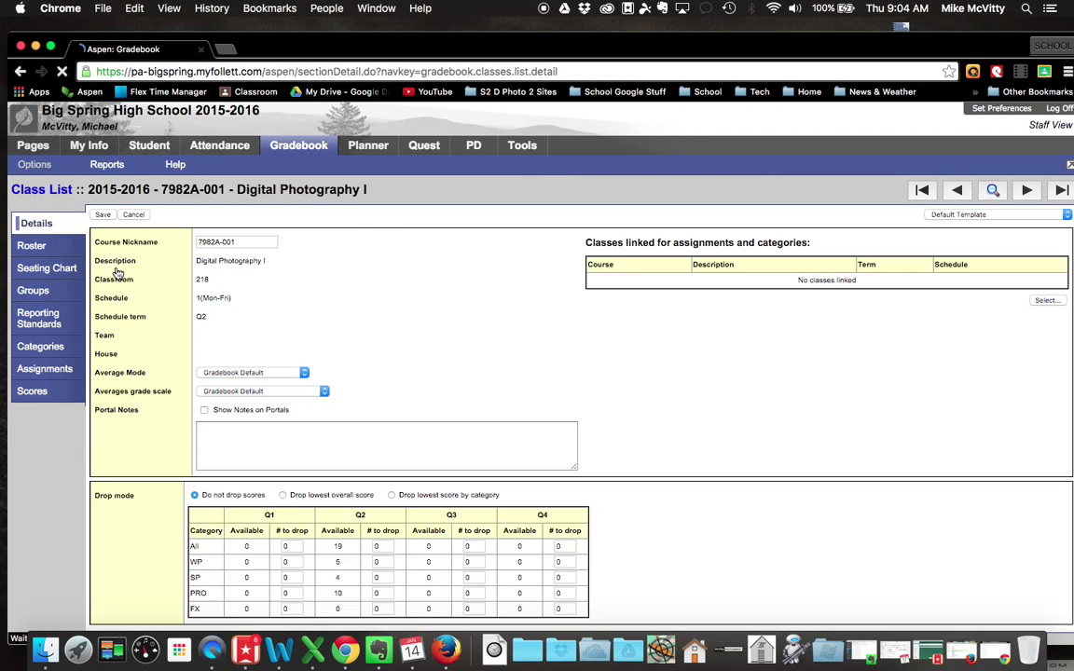
{"action": "left_click", "coordinate": [26, 246]}
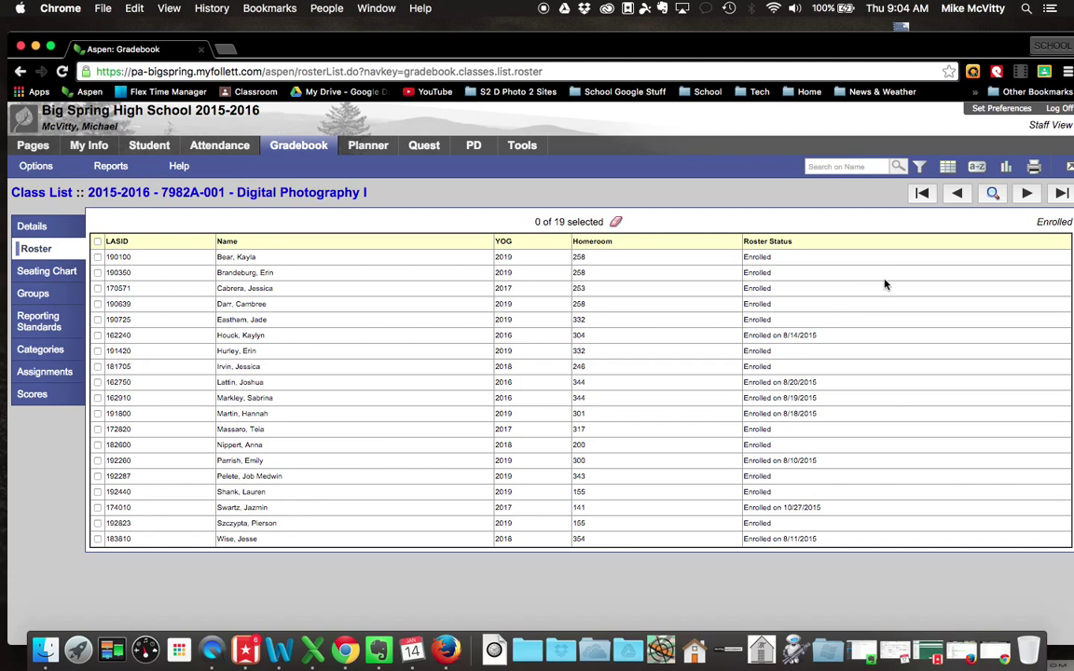
Step: Start a new field set for the roster and name it Art Labels
{"action": "left_click", "coordinate": [949, 171]}
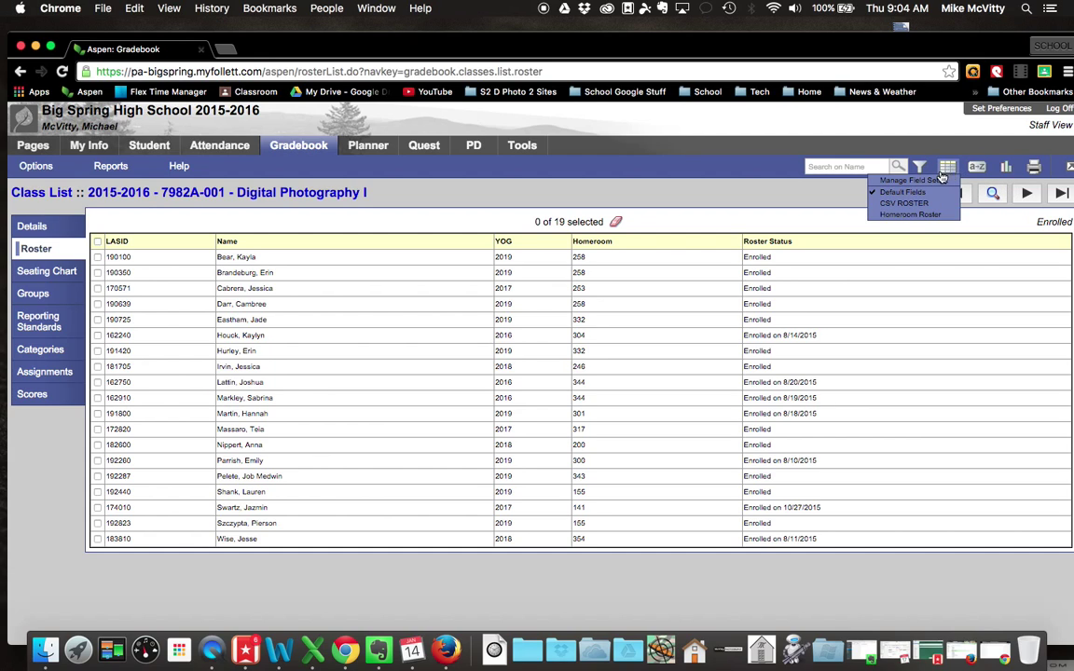
{"action": "left_click", "coordinate": [919, 182]}
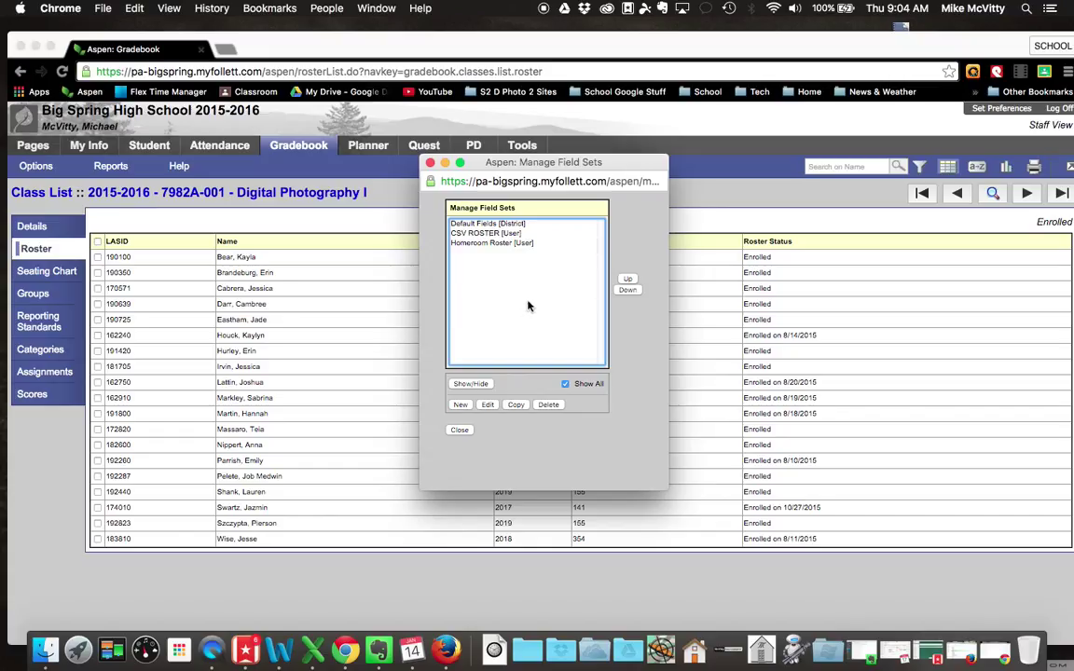
{"action": "left_click", "coordinate": [459, 407]}
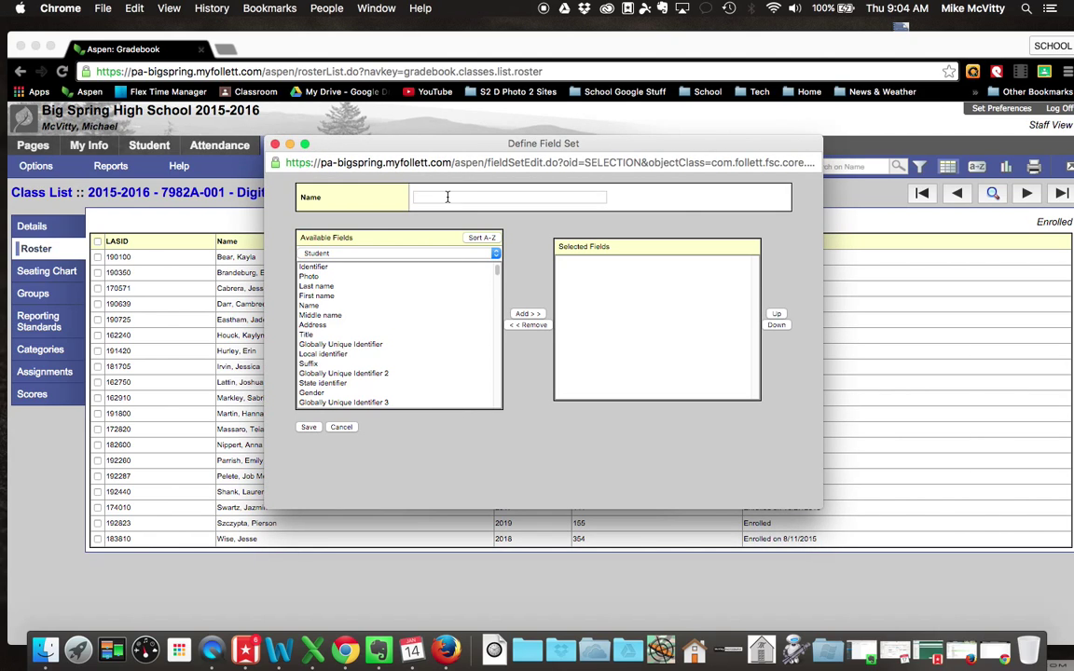
{"action": "left_click", "coordinate": [448, 197]}
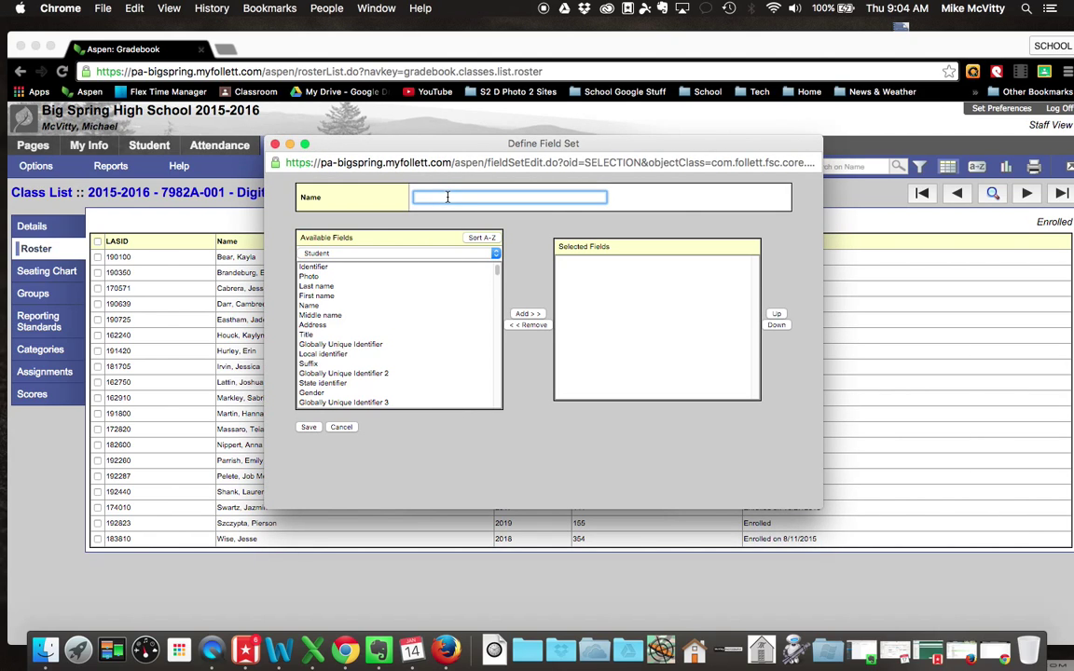
{"action": "type", "text": "Art Lebels"}
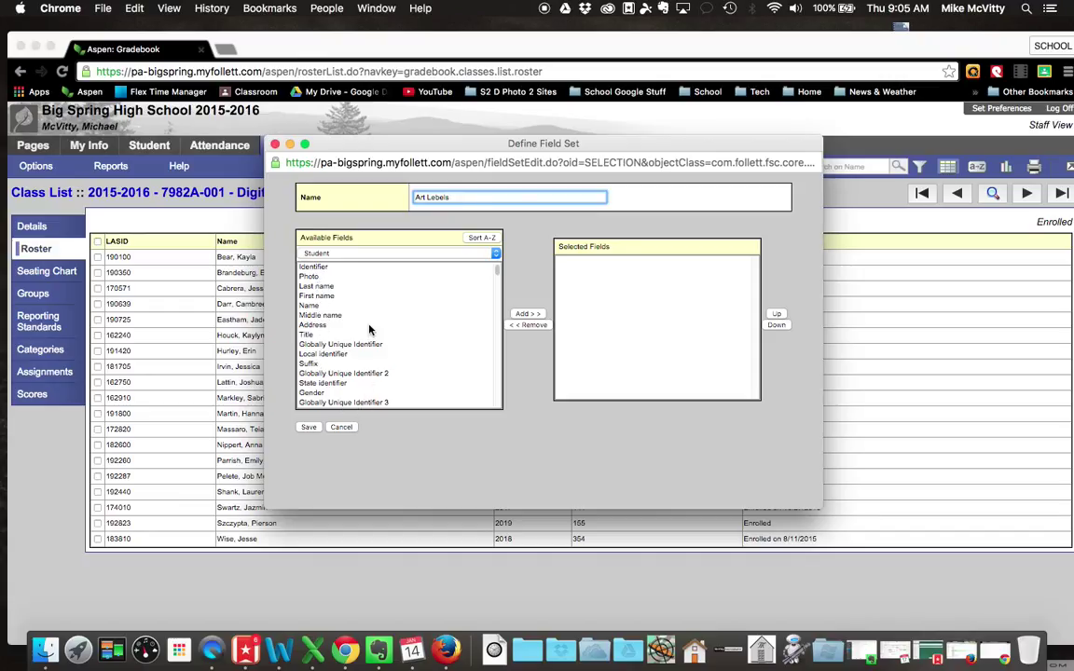
{"action": "left_click", "coordinate": [436, 198]}
{"action": "key", "text": "BackSpace"}
{"action": "type", "text": "a"}
Step: Add the First name and Last name fields to the Art Labels field set, then save it and close the field set manager
{"action": "double_click", "coordinate": [318, 296]}
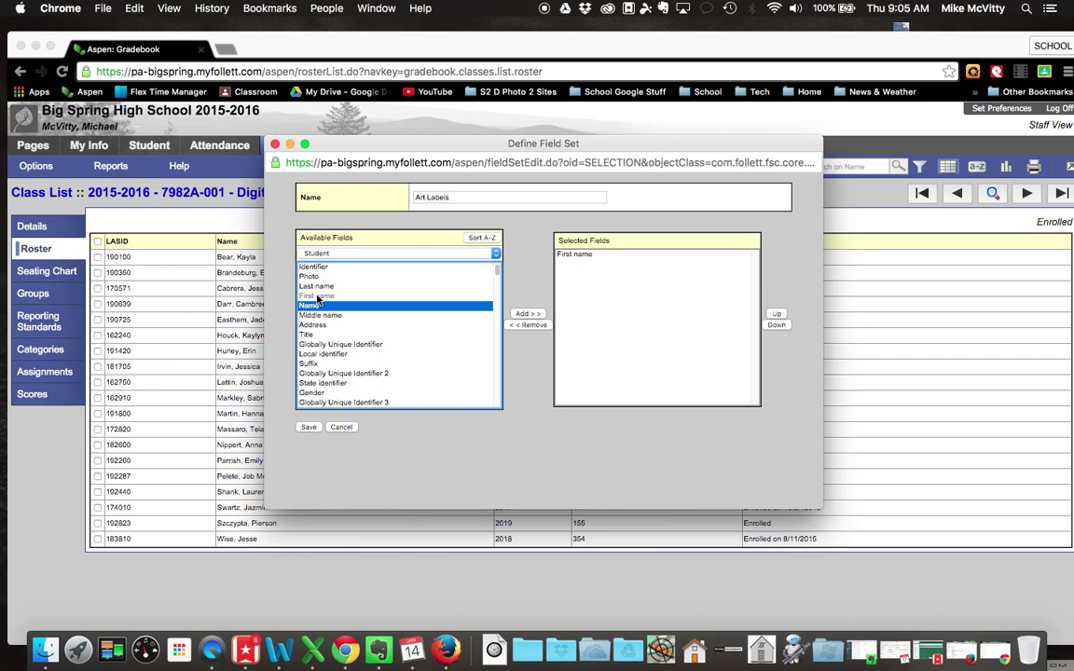
{"action": "left_click", "coordinate": [314, 286]}
{"action": "double_click", "coordinate": [314, 286]}
{"action": "left_click", "coordinate": [310, 430]}
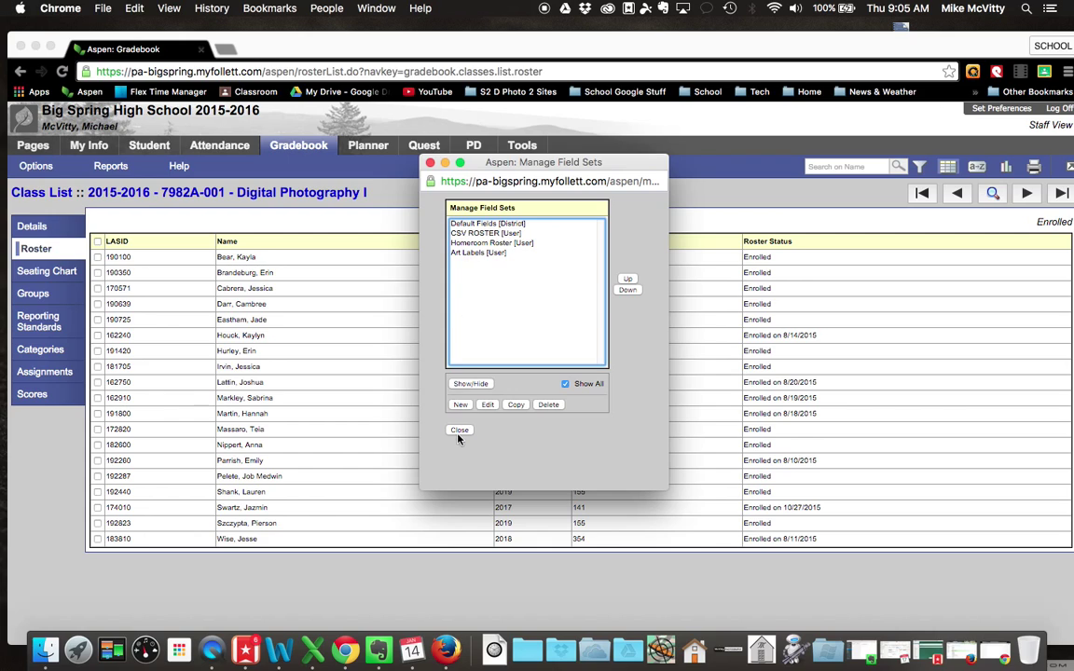
{"action": "left_click", "coordinate": [459, 432]}
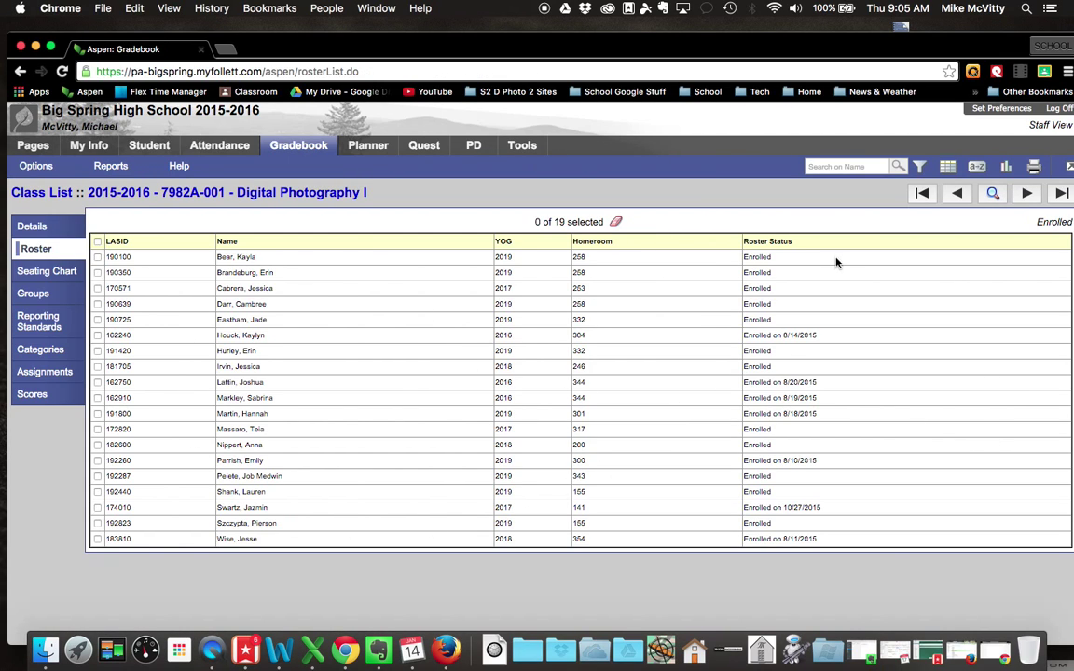
Step: Apply the Art Labels field set to the roster and export the list as a CSV file
{"action": "left_click", "coordinate": [949, 174]}
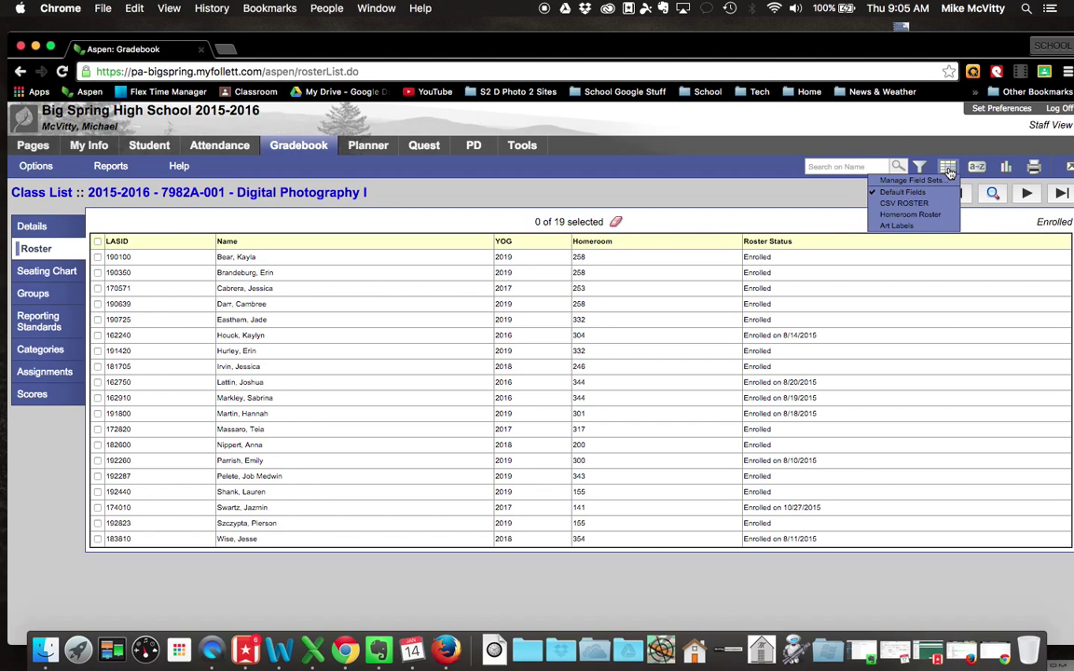
{"action": "left_click", "coordinate": [895, 226]}
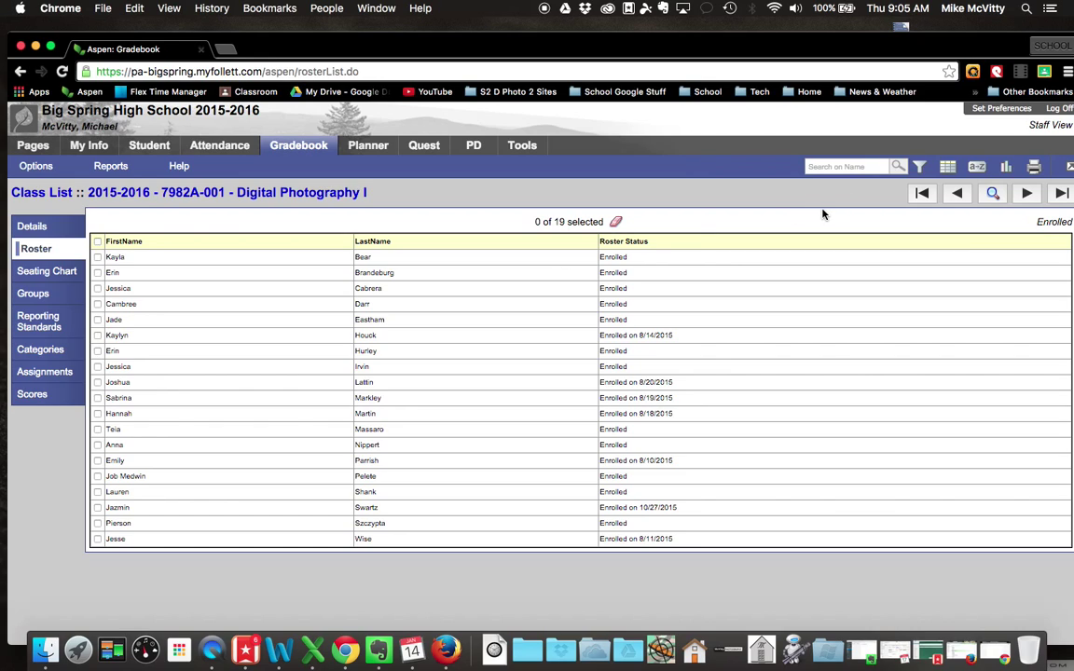
{"action": "left_click", "coordinate": [1037, 169]}
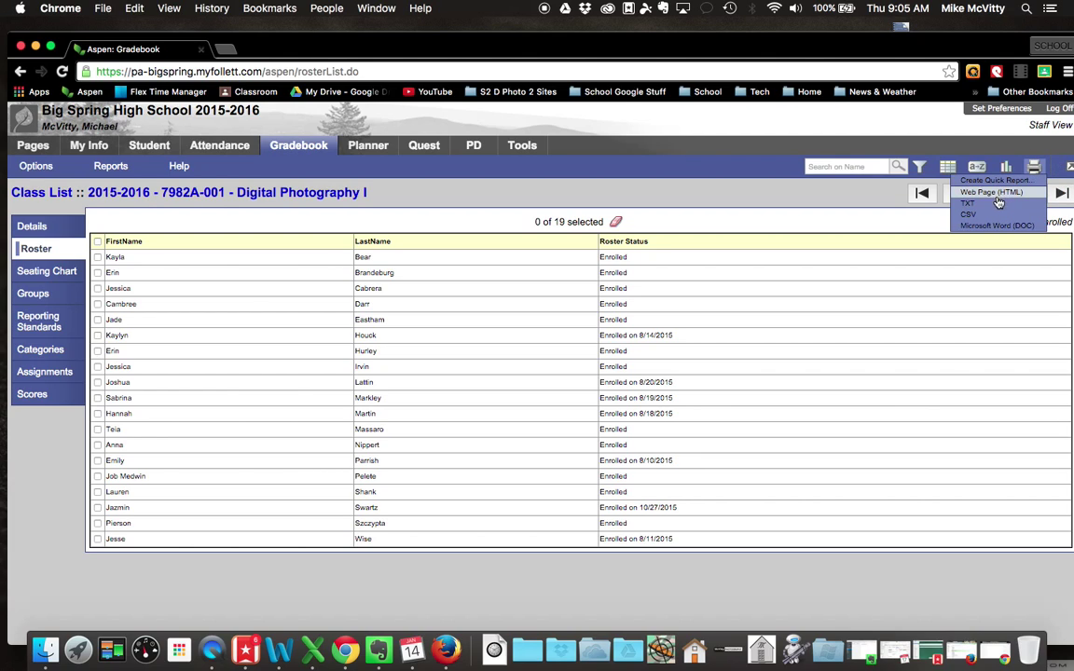
{"action": "left_click", "coordinate": [970, 215]}
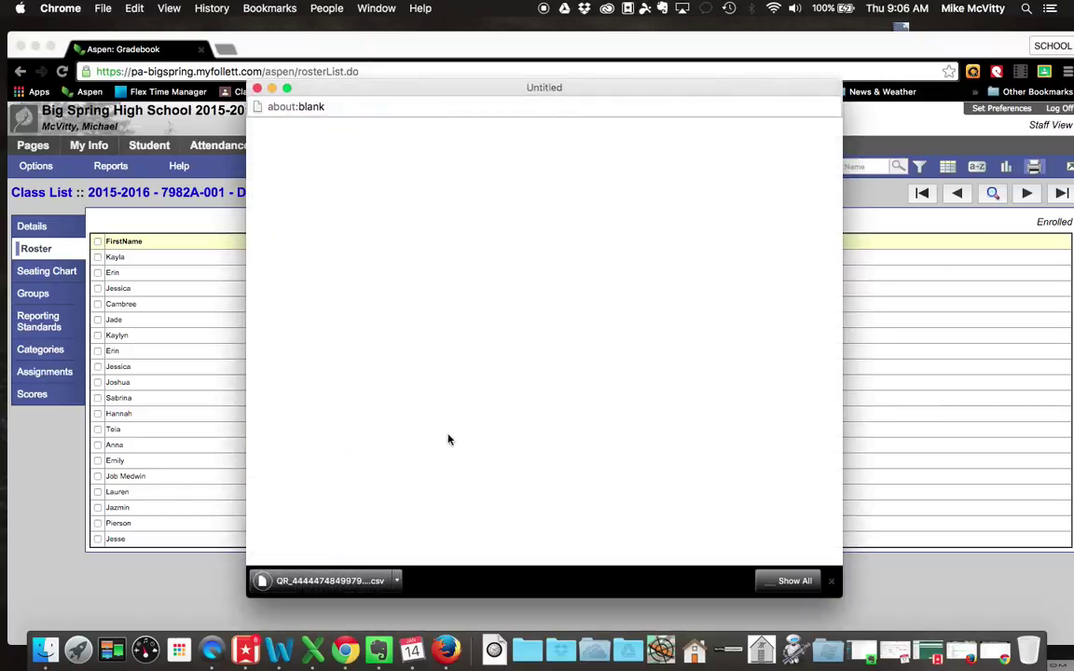
{"action": "left_click", "coordinate": [257, 90]}
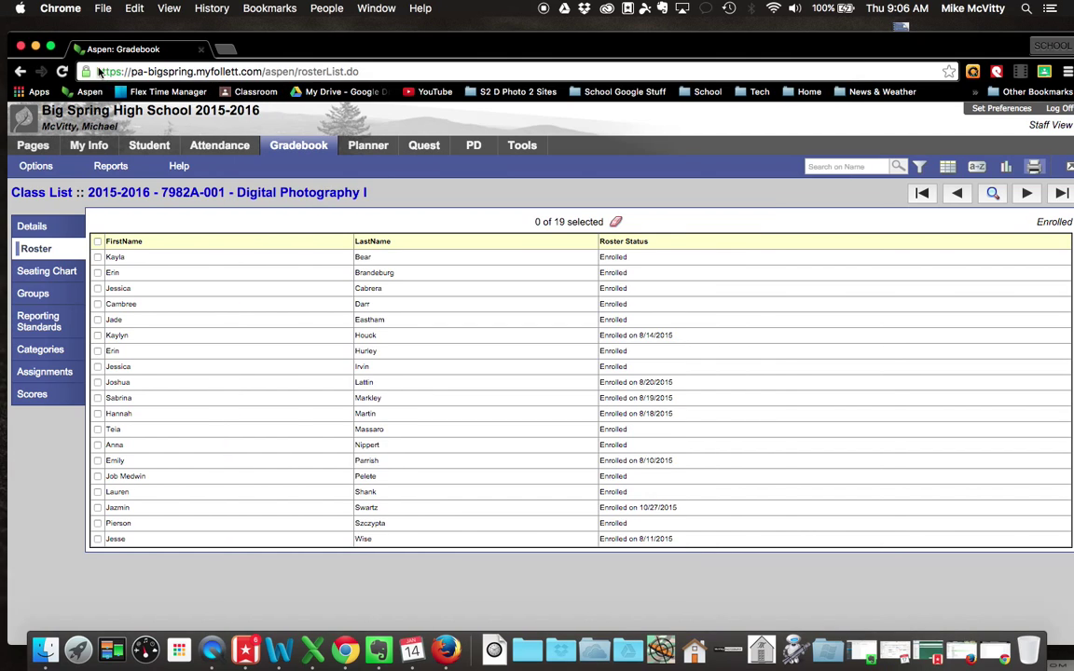
Step: Minimize the browser and rename the exported CSV file on the desktop as Dphoto 1
{"action": "left_click", "coordinate": [35, 46]}
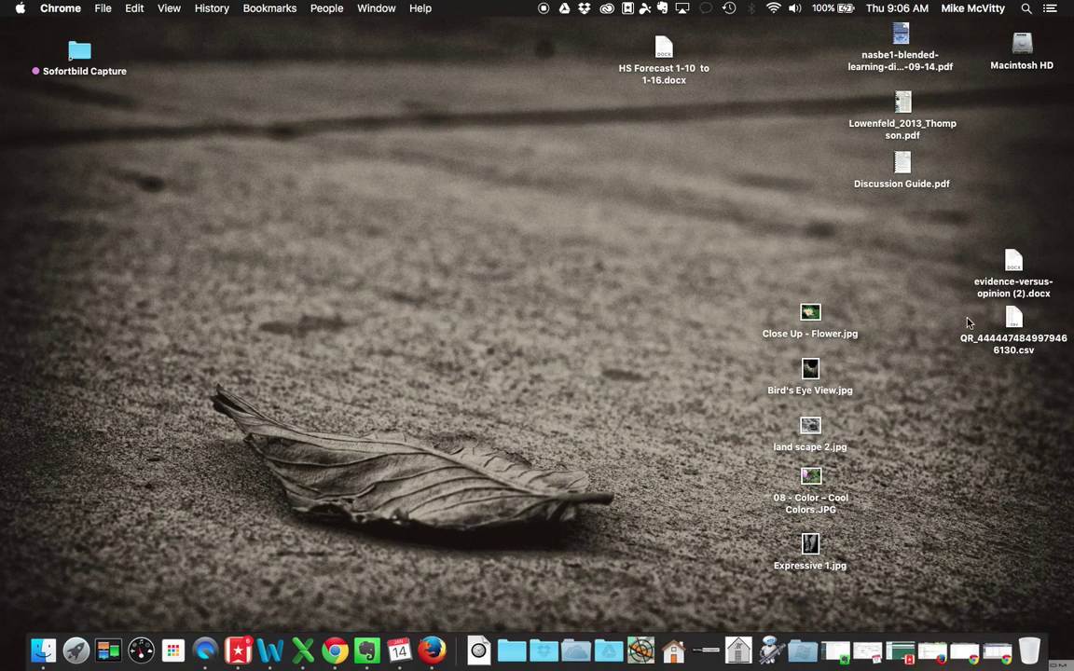
{"action": "left_click", "coordinate": [1007, 347]}
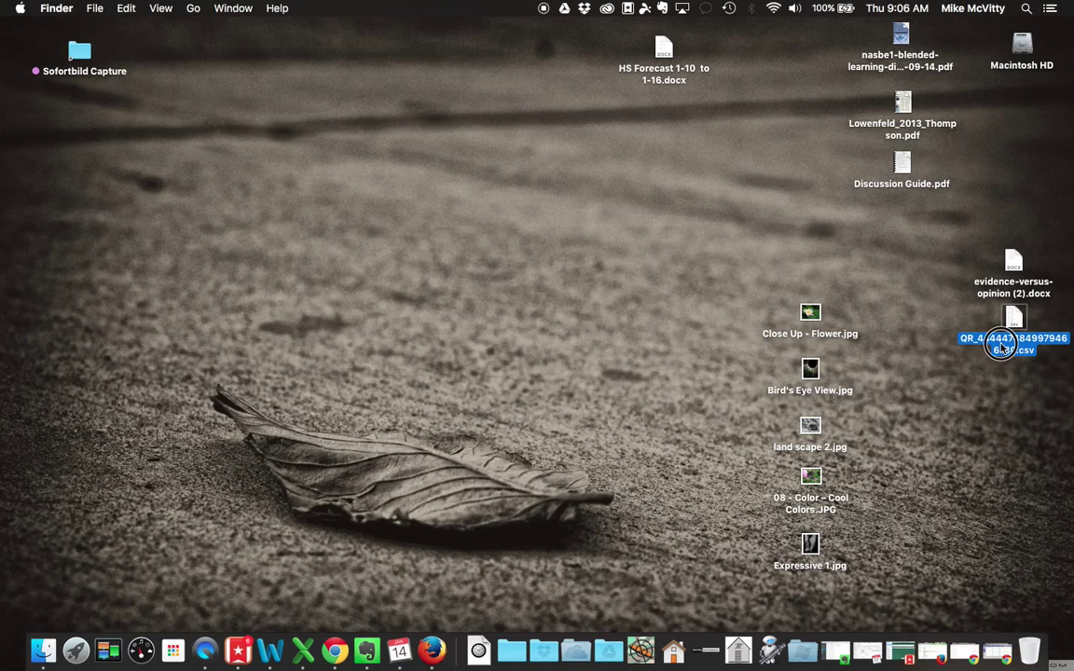
{"action": "left_click", "coordinate": [1002, 345]}
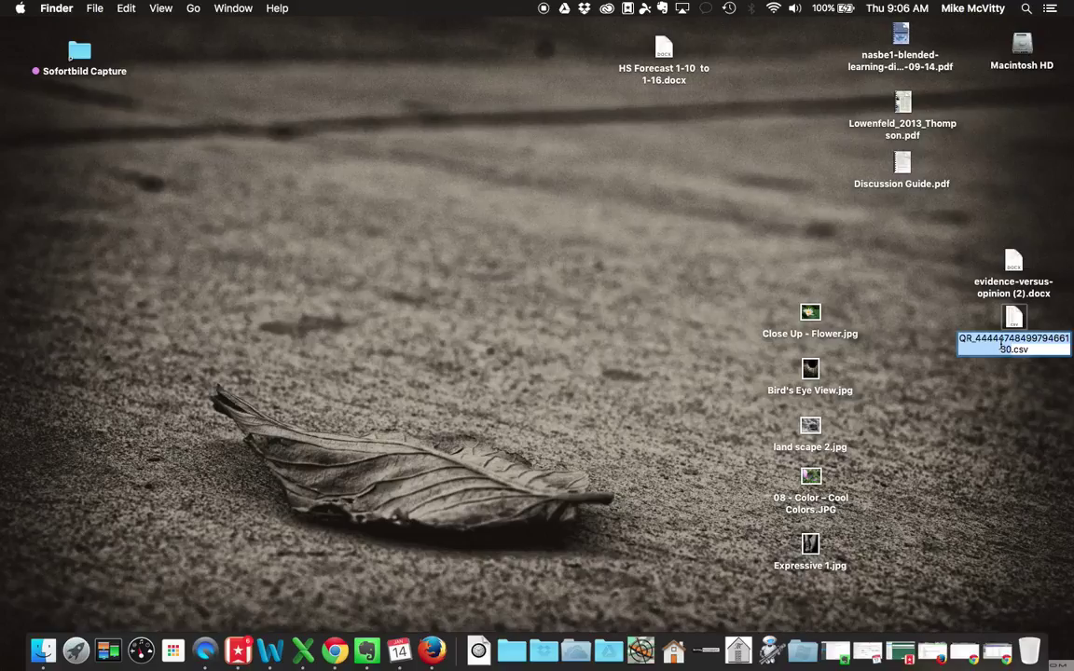
{"action": "type", "text": "Dphoto"}
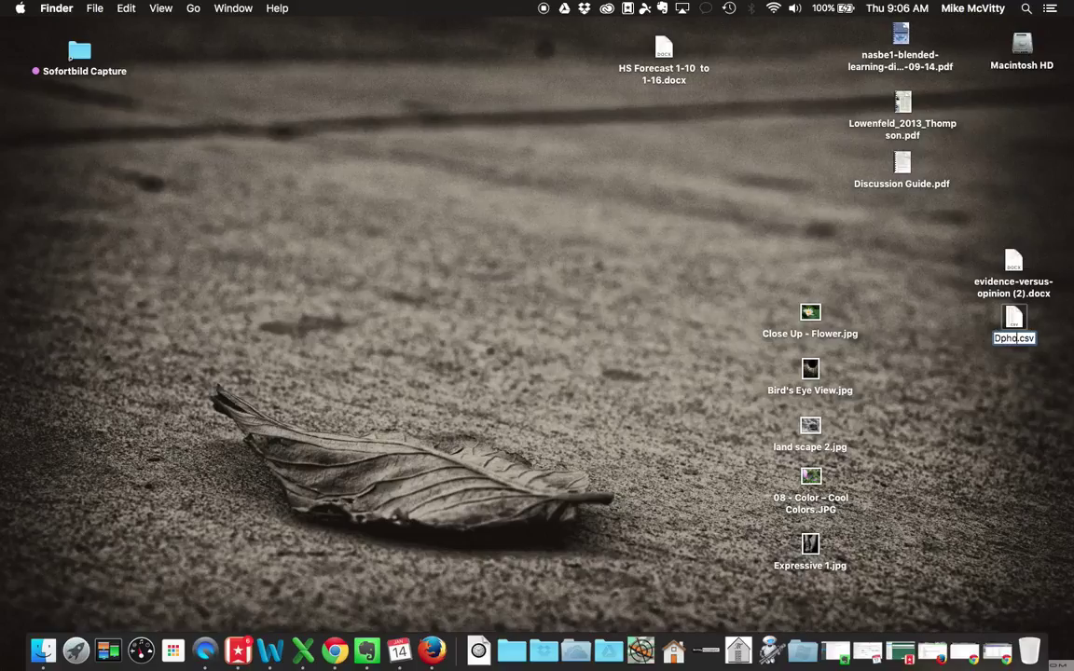
{"action": "type", "text": " 1"}
{"action": "key", "text": "Return"}
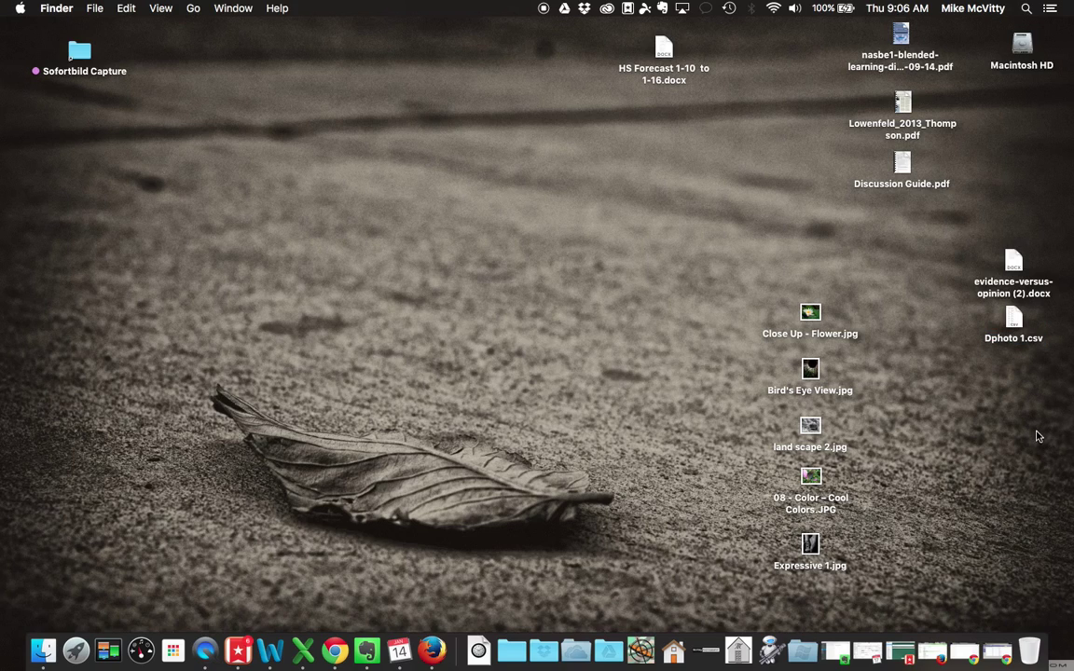
Step: Open Dphoto 1.csv in Excel and widen columns A and B
{"action": "double_click", "coordinate": [1014, 319]}
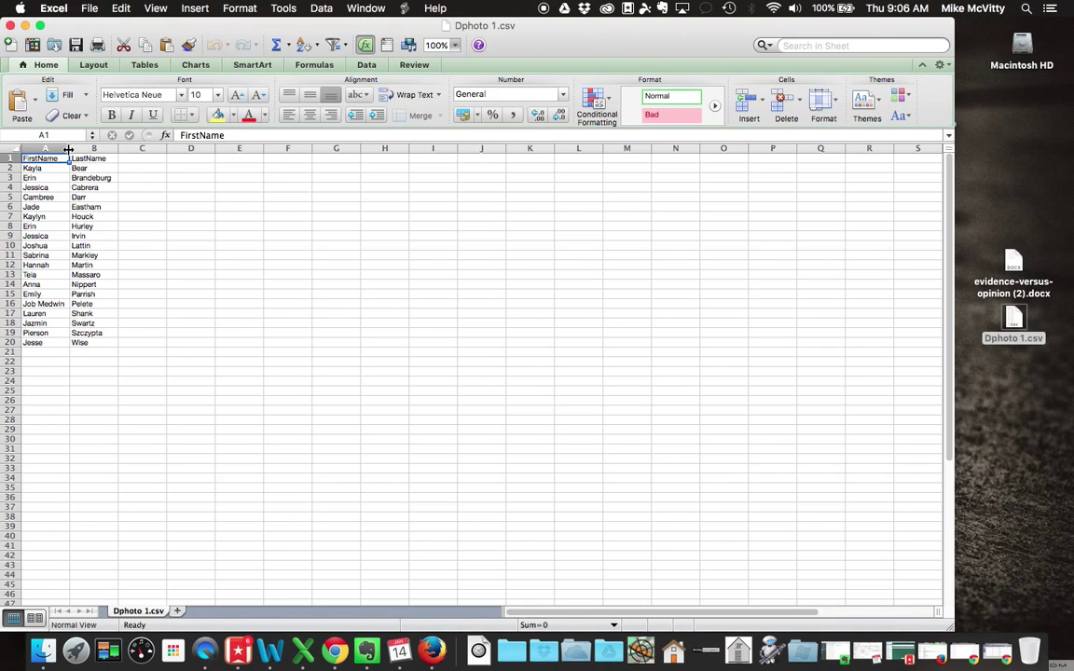
{"action": "left_click_drag", "start_coordinate": [48, 148], "coordinate": [101, 157]}
{"action": "left_click", "coordinate": [135, 400]}
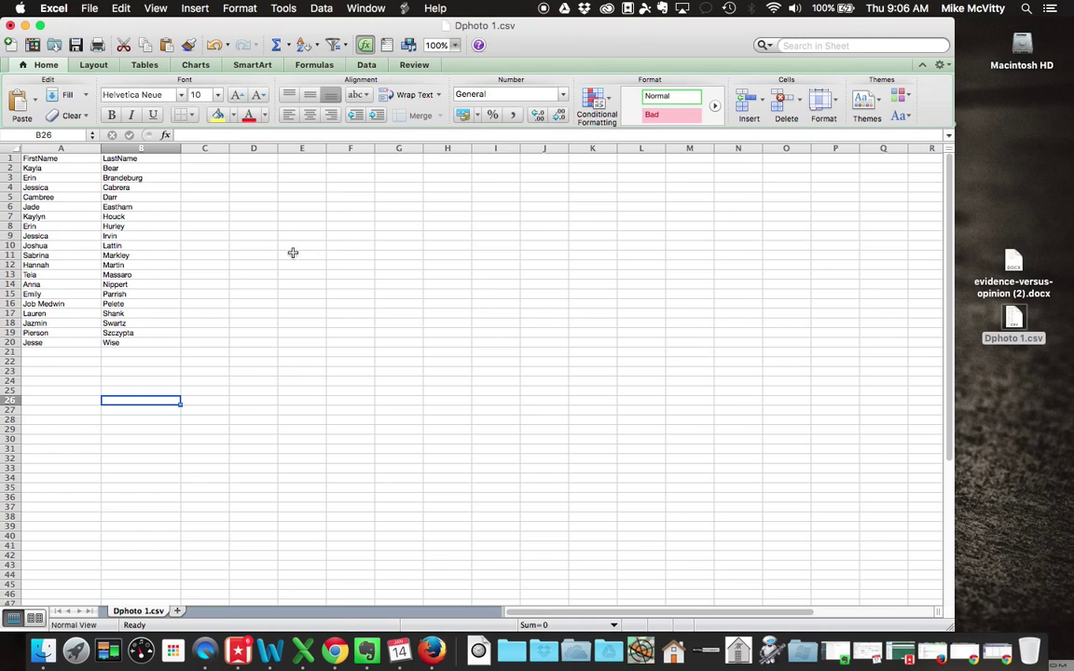
Step: Close Dphoto 1.csv, saving the changes and keeping the CSV format
{"action": "left_click", "coordinate": [9, 26]}
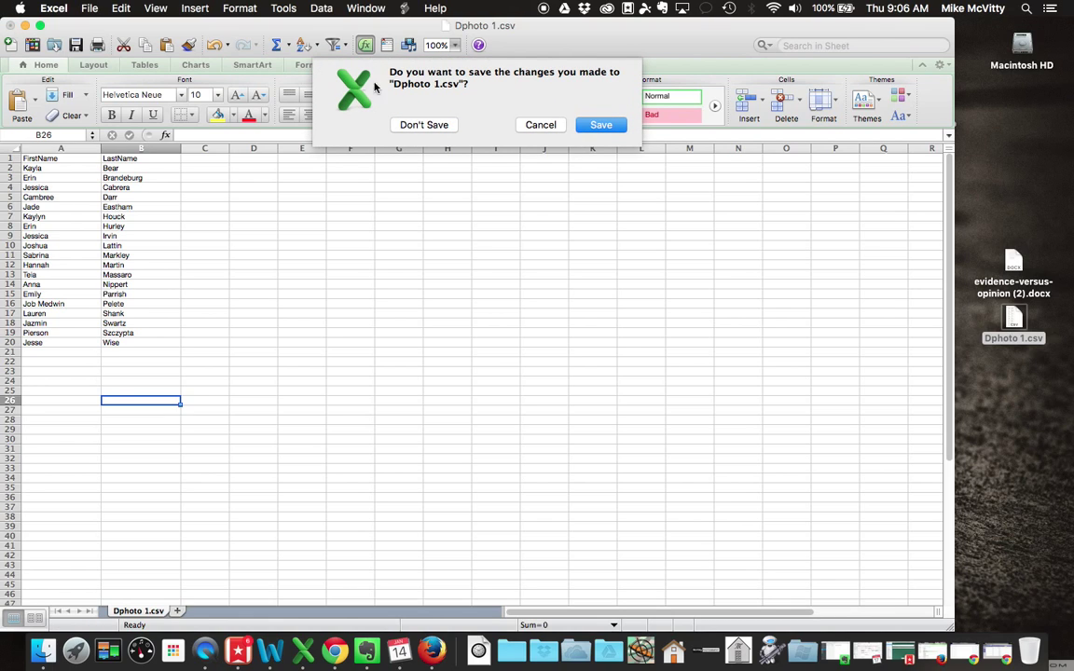
{"action": "left_click", "coordinate": [598, 125]}
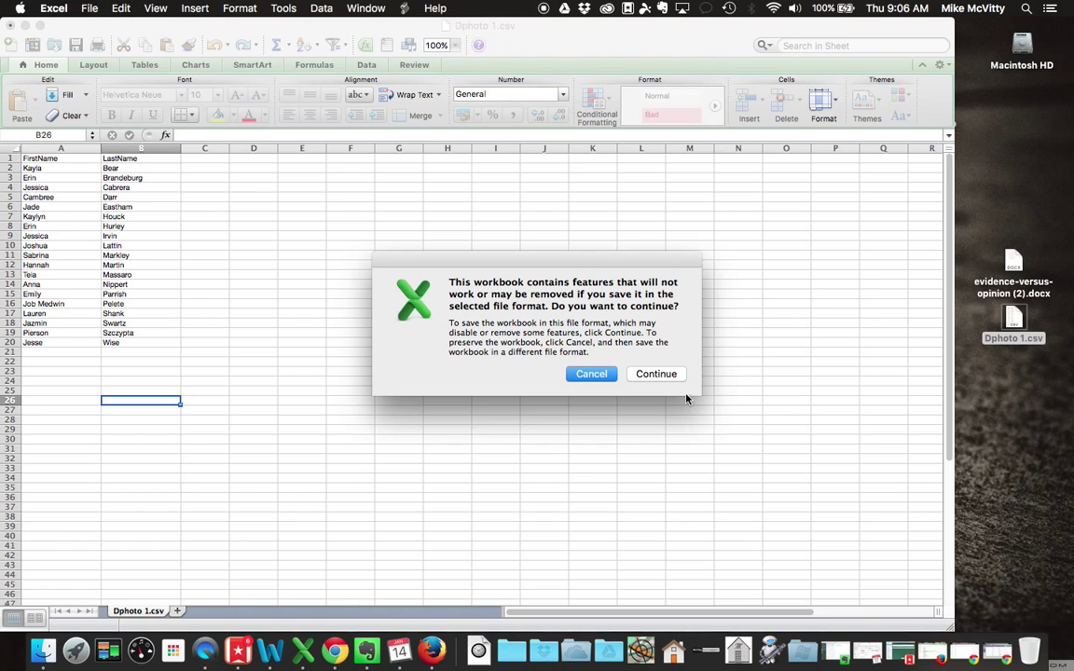
{"action": "left_click", "coordinate": [653, 374]}
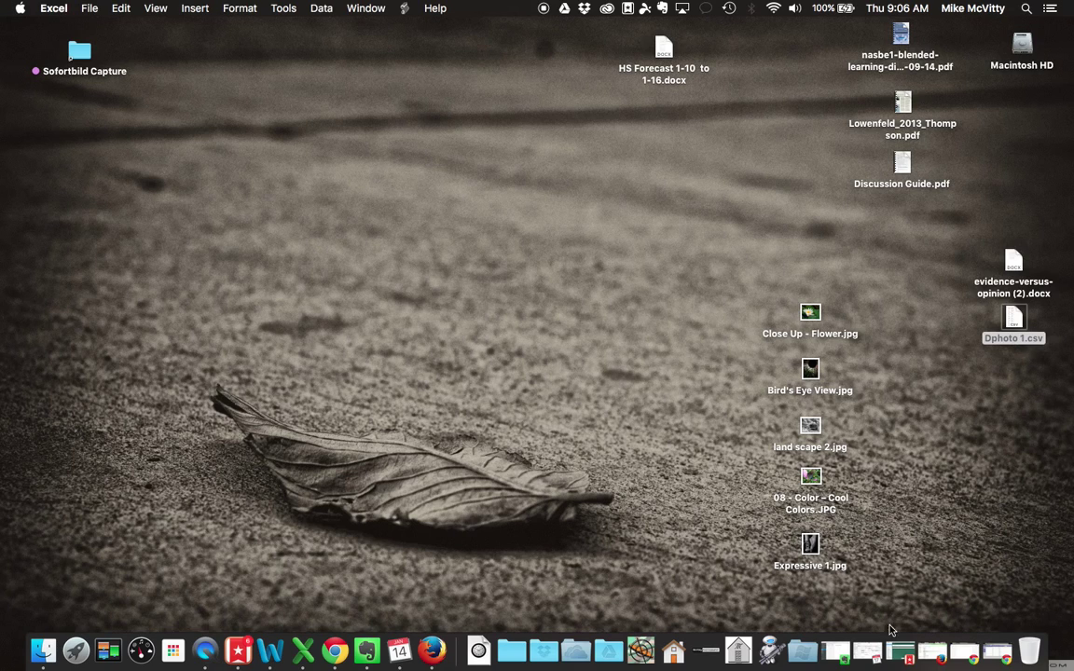
Step: Switch to Word and create a blank Word Document, checking that the Mail Merge Manager is enabled
{"action": "left_click", "coordinate": [270, 650]}
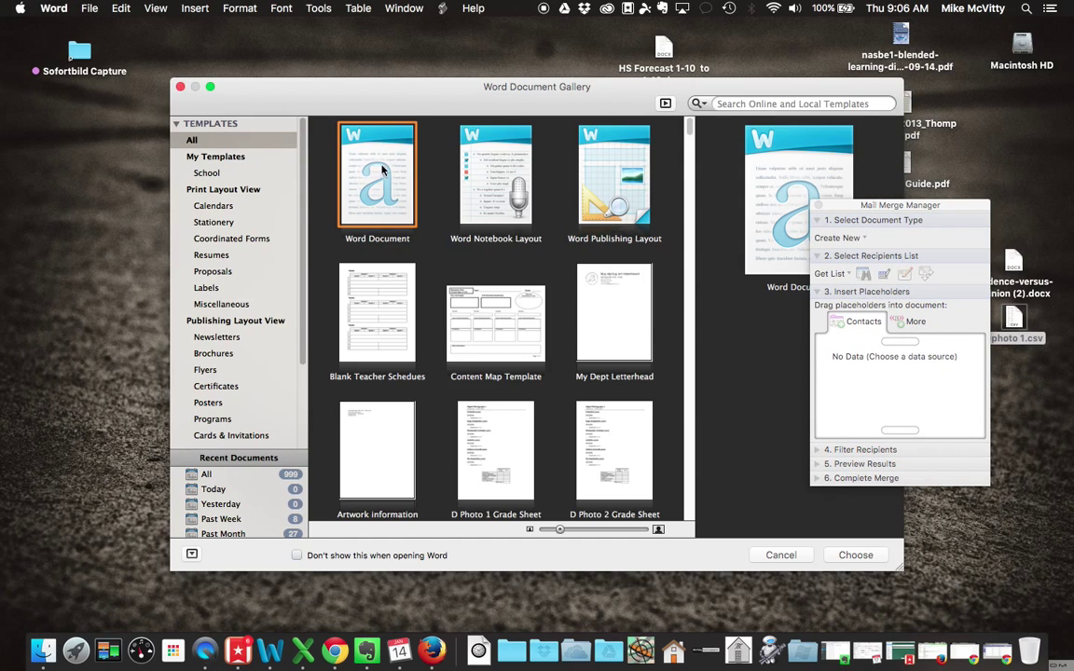
{"action": "double_click", "coordinate": [382, 169]}
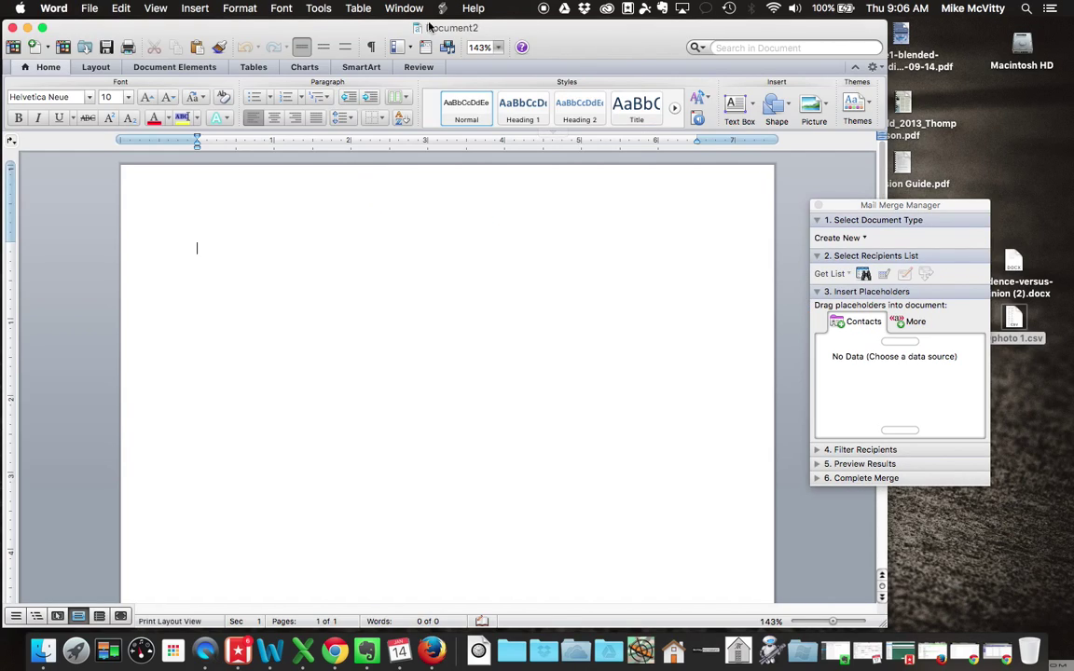
{"action": "left_click", "coordinate": [319, 8]}
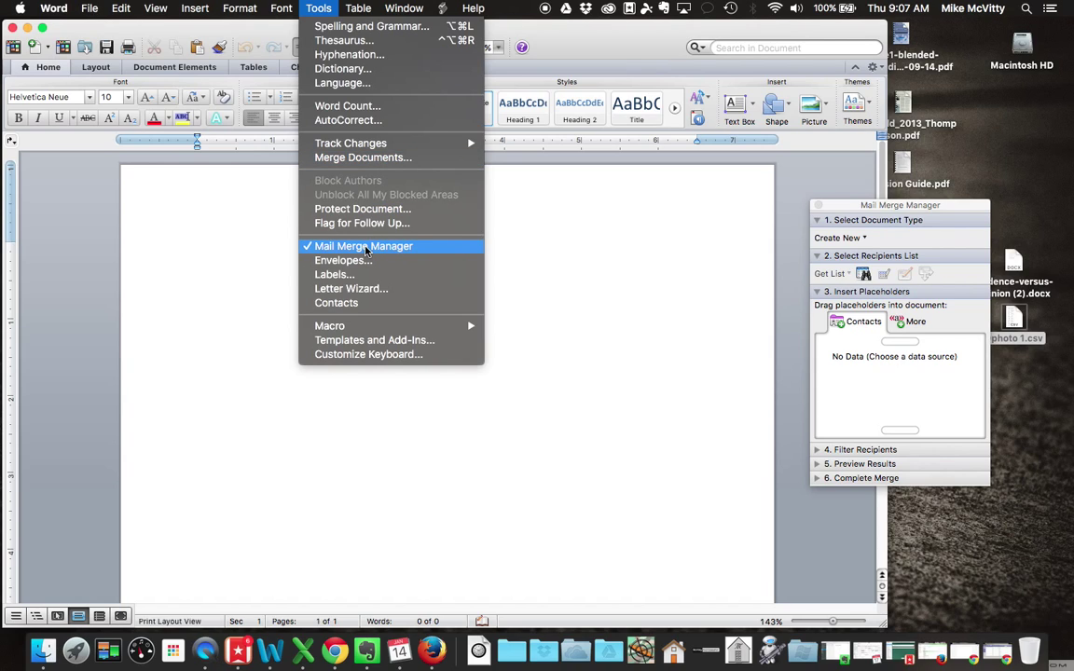
{"action": "left_click", "coordinate": [281, 9]}
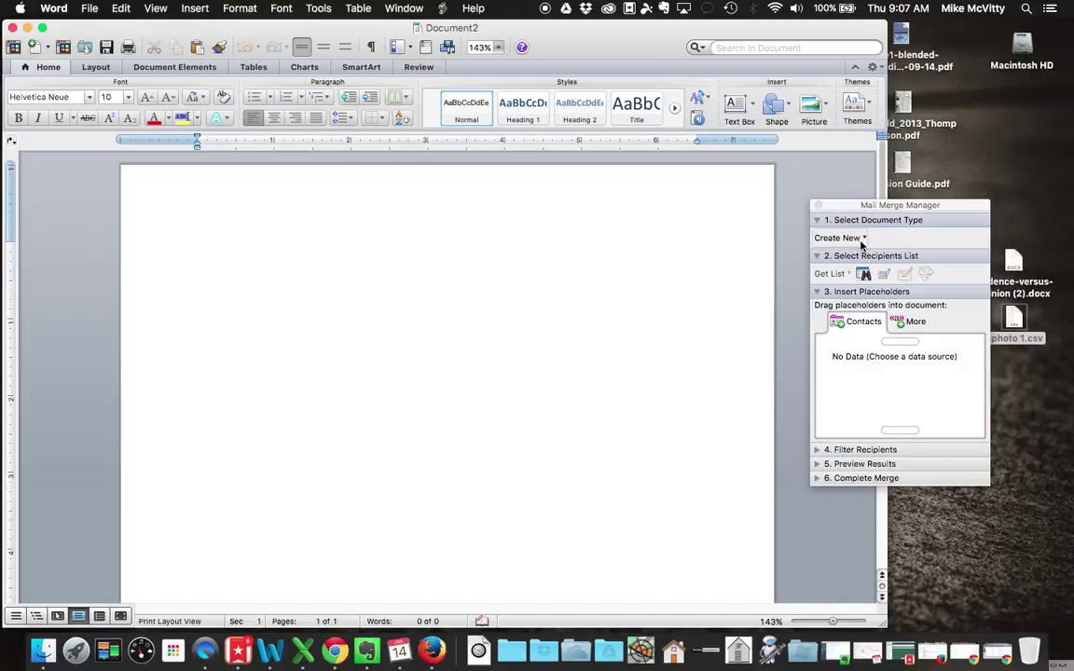
Step: Set up the mail merge document as labels using the Avery standard 5160 - Address product for laser and ink jet
{"action": "left_click", "coordinate": [847, 237]}
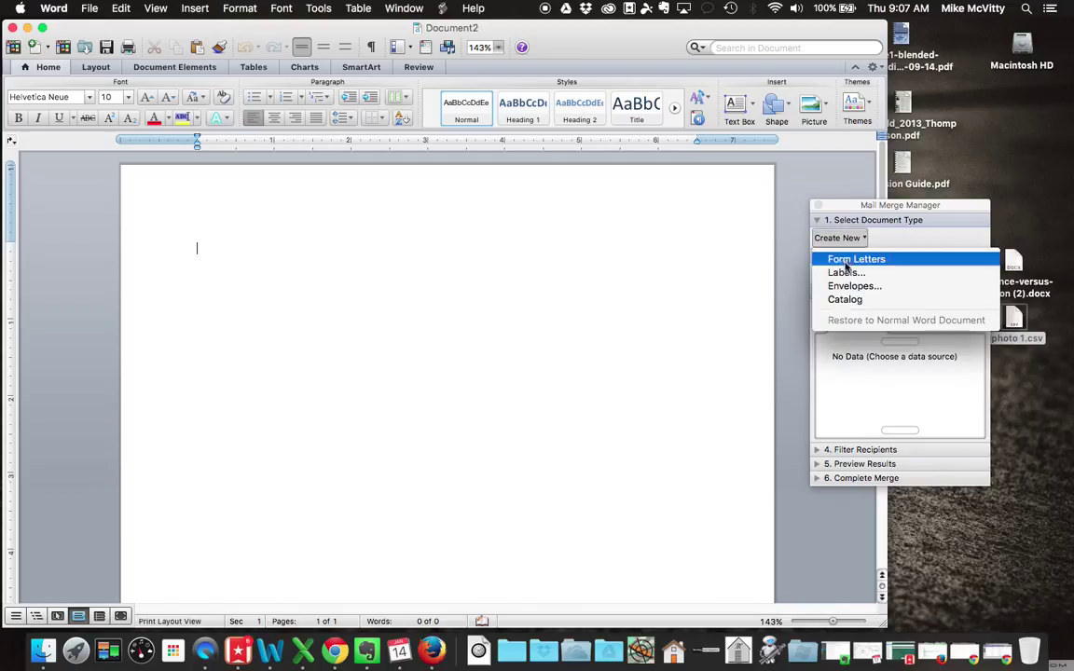
{"action": "left_click", "coordinate": [844, 273]}
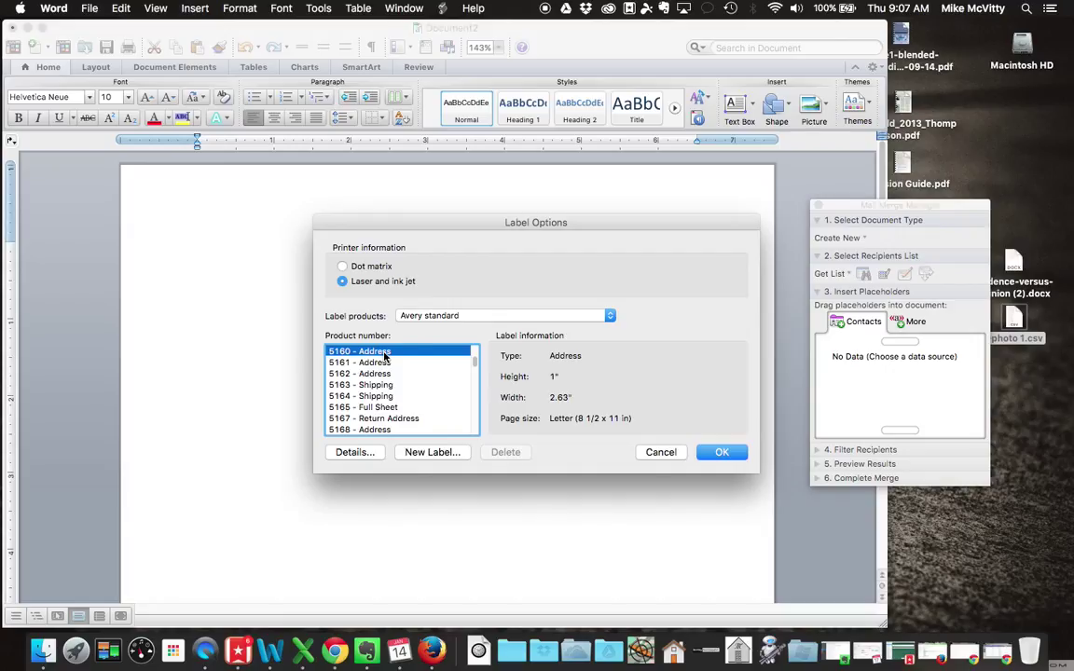
{"action": "left_click", "coordinate": [728, 453]}
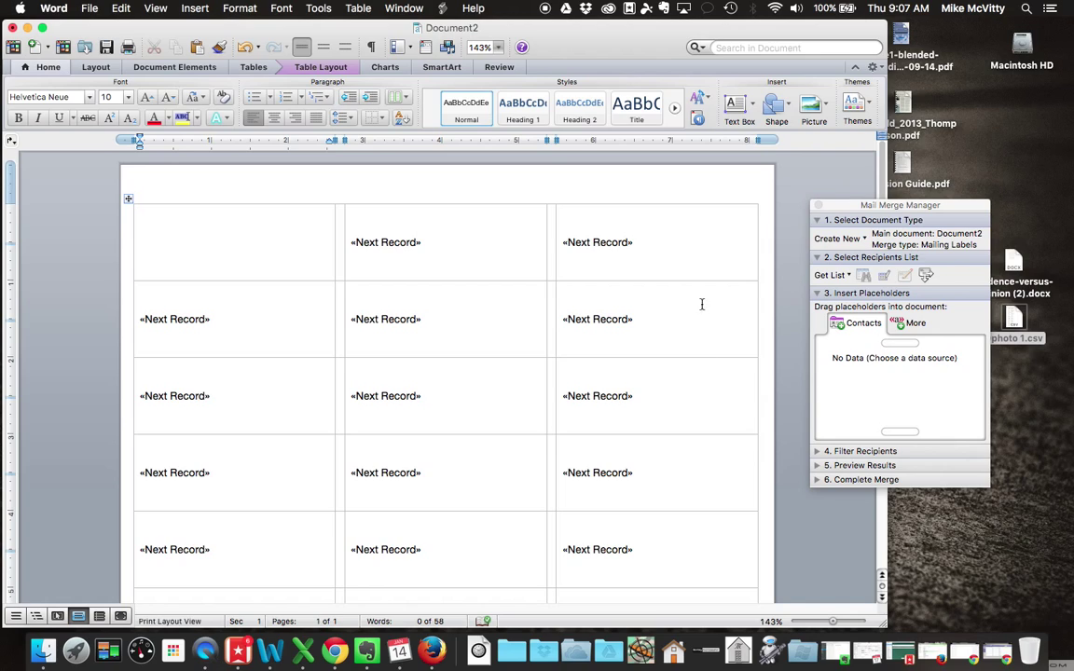
Step: Load Dphoto 1.csv from the Desktop as the mail merge data source, using the Mac OS (Default) text encoding
{"action": "left_click", "coordinate": [845, 276]}
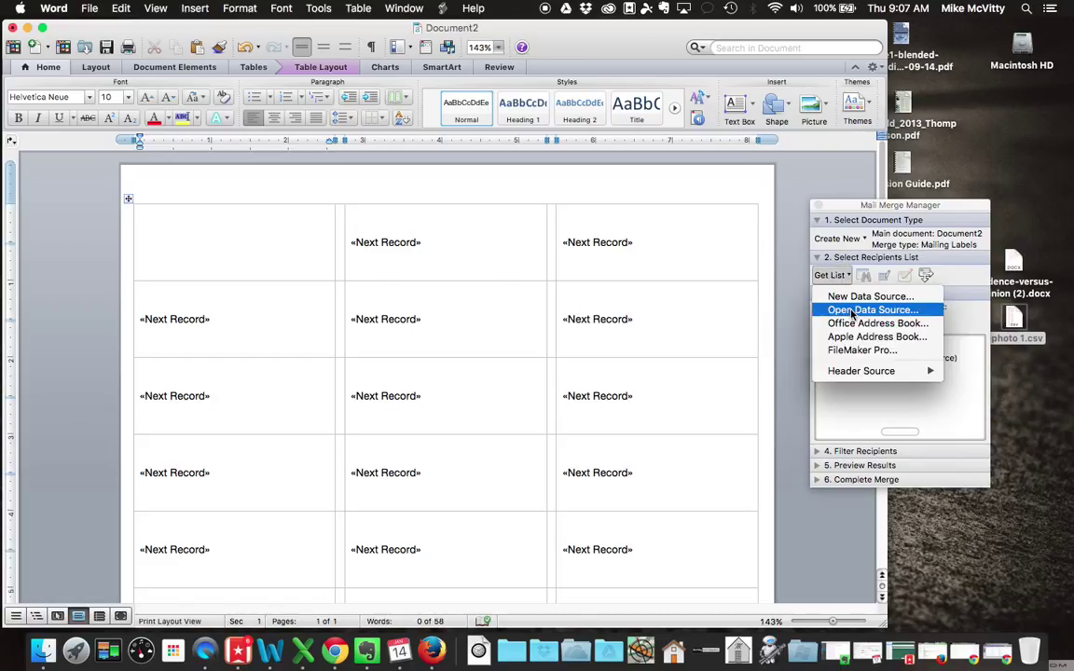
{"action": "left_click", "coordinate": [846, 311]}
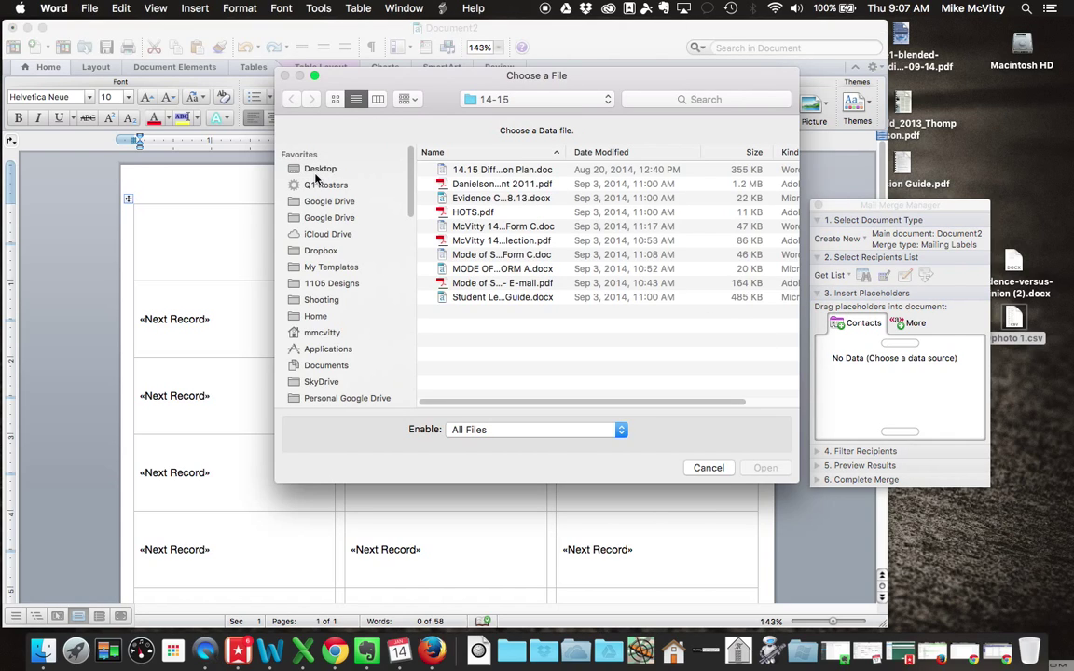
{"action": "left_click", "coordinate": [317, 170]}
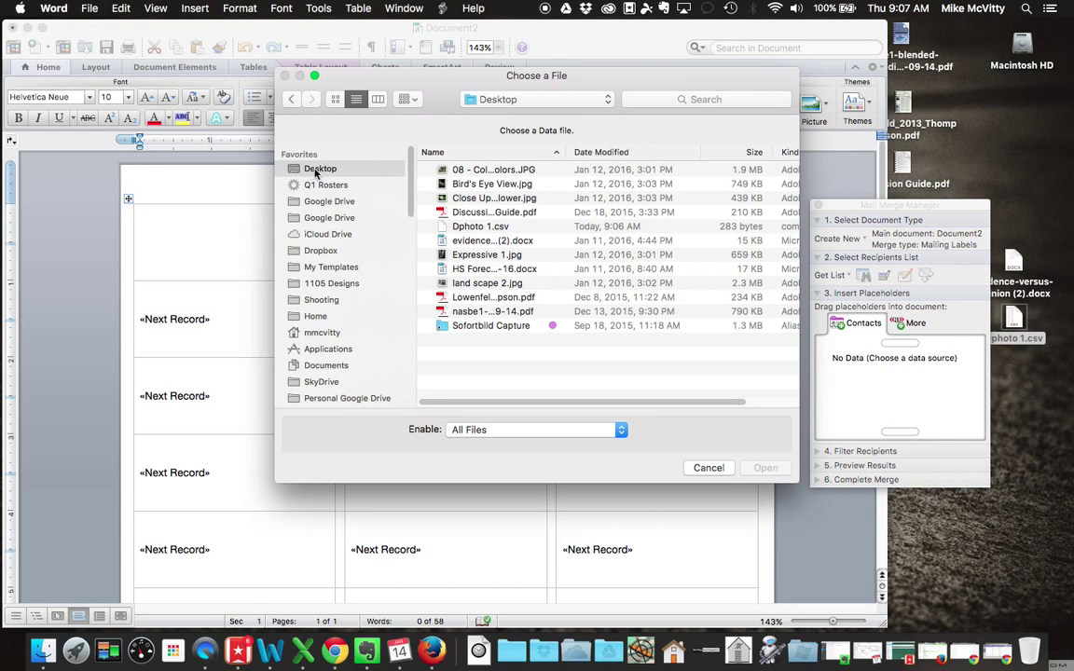
{"action": "left_click", "coordinate": [473, 228]}
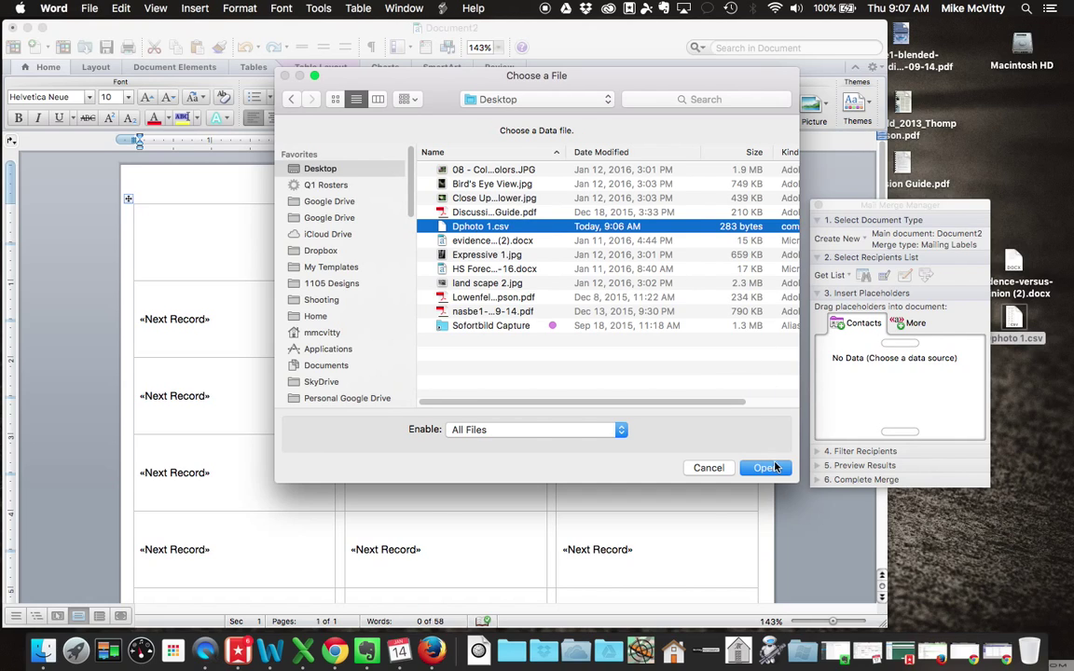
{"action": "left_click", "coordinate": [766, 468]}
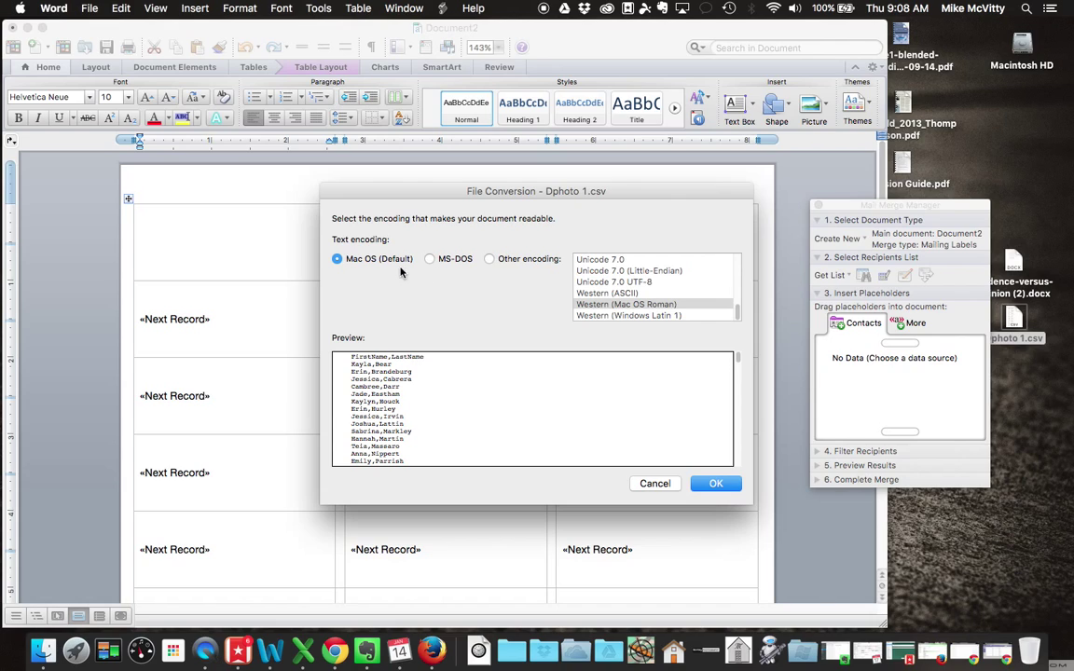
{"action": "left_click", "coordinate": [716, 484]}
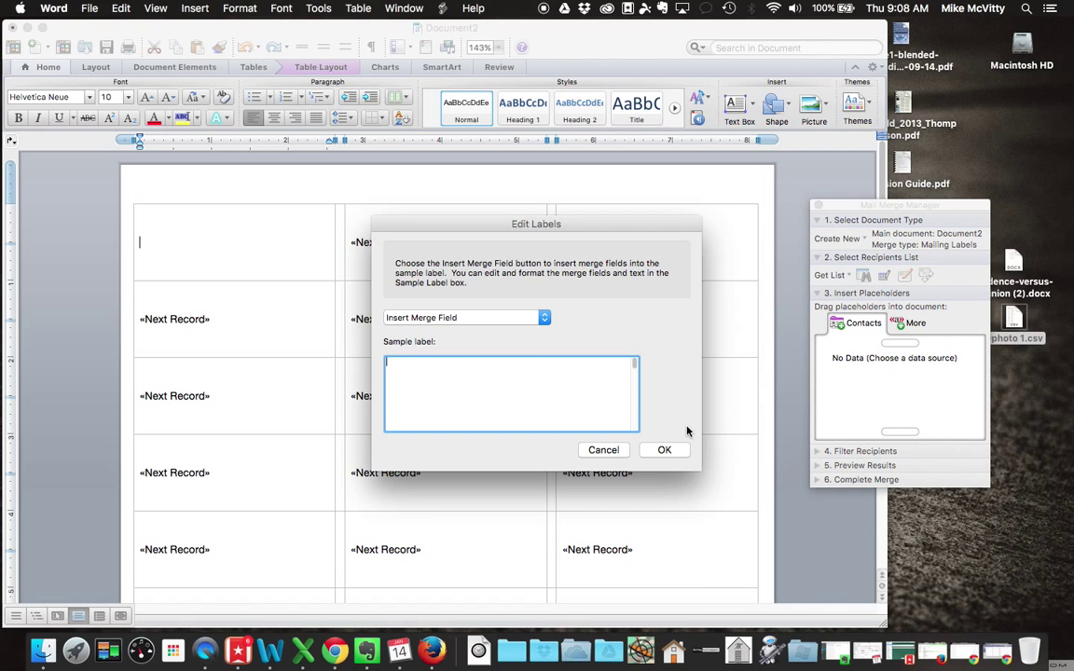
Step: Build the sample label with the FirstName and LastName fields on one line and "Digital Photography 1" below
{"action": "left_click", "coordinate": [447, 318]}
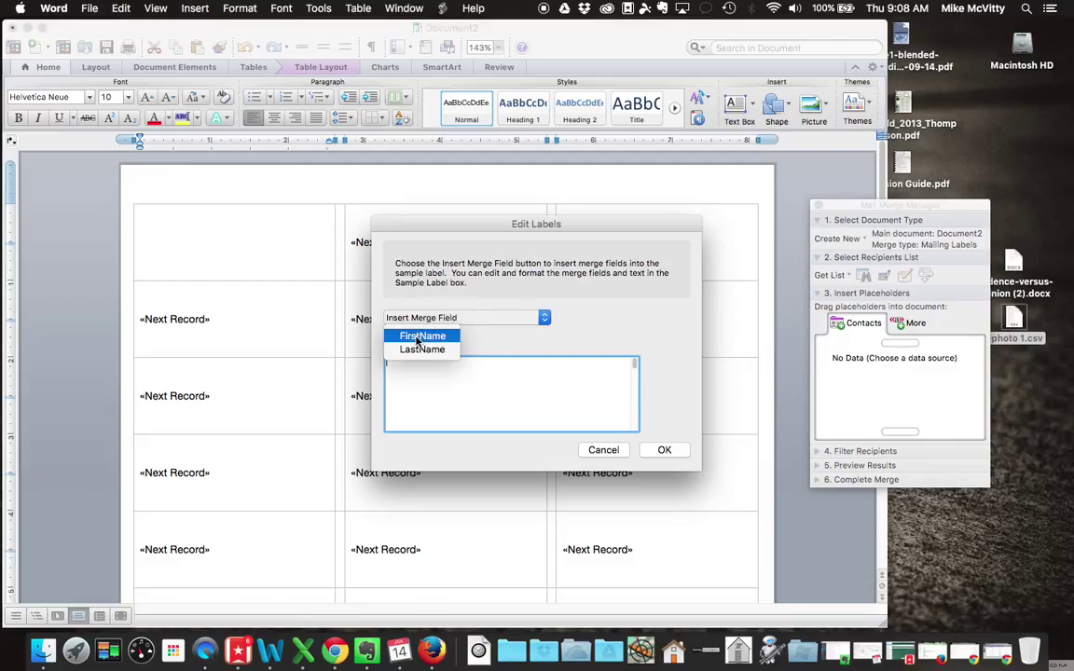
{"action": "left_click", "coordinate": [422, 336]}
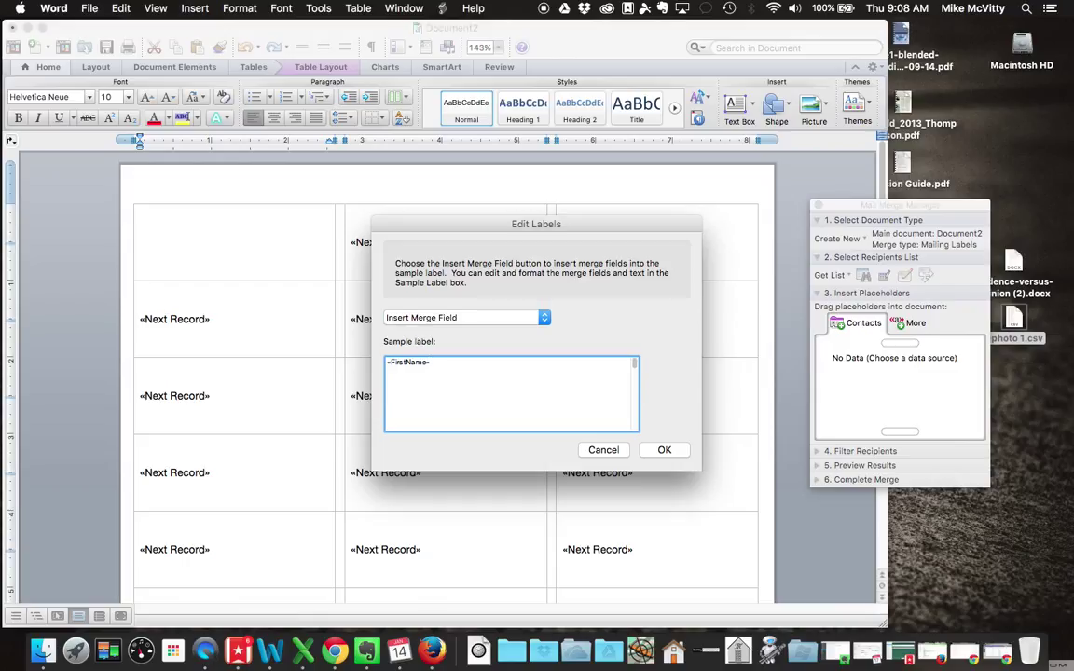
{"action": "left_click", "coordinate": [418, 319]}
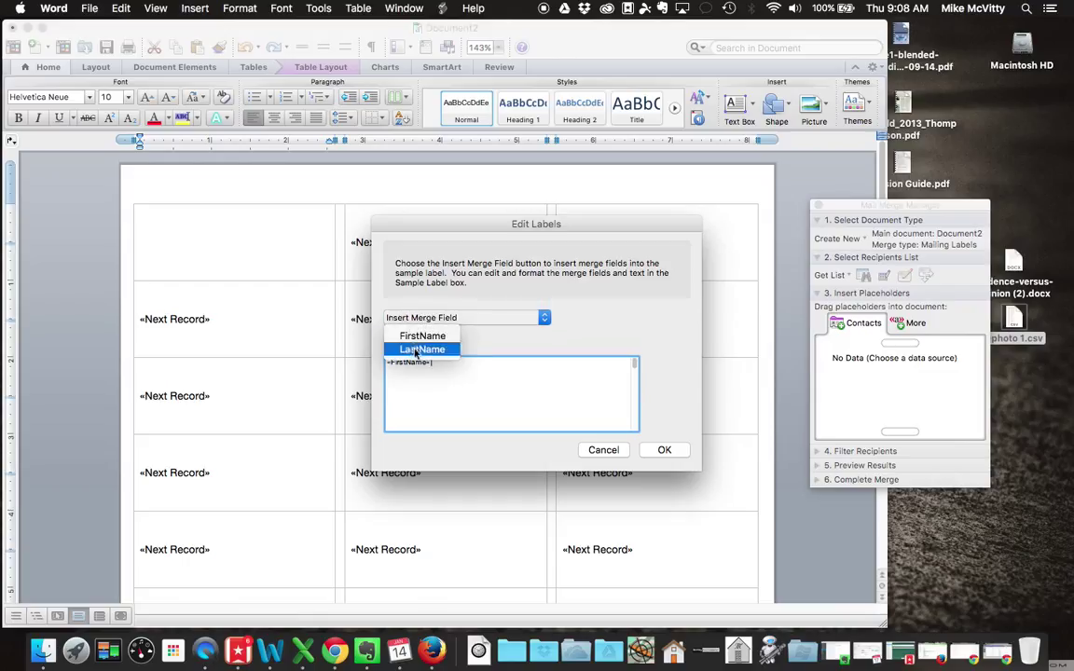
{"action": "left_click", "coordinate": [415, 351]}
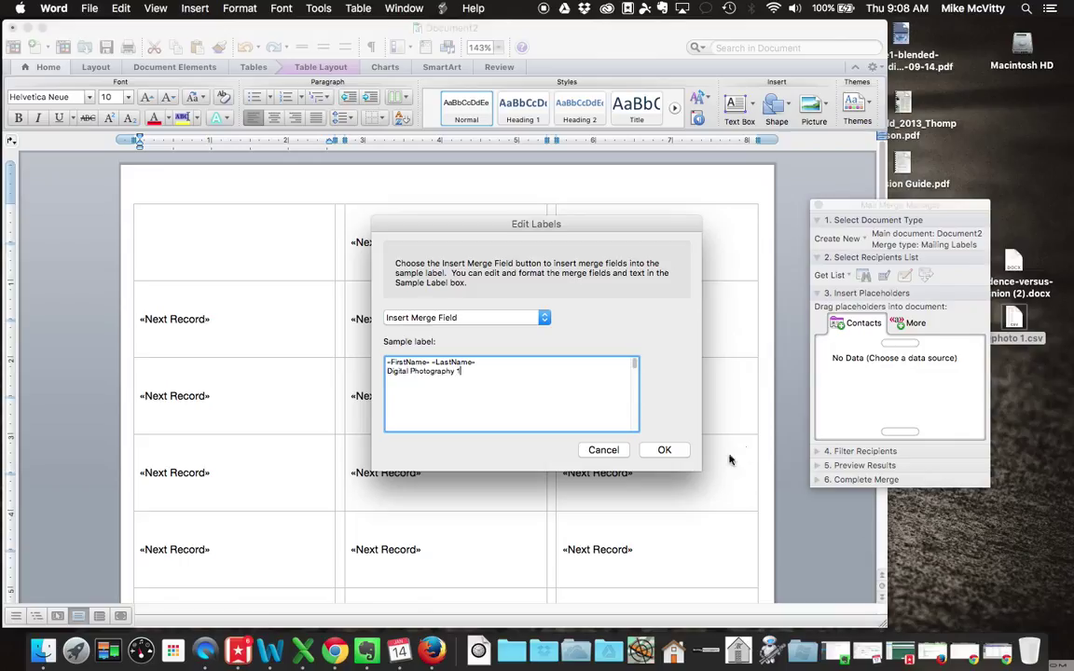
{"action": "left_click", "coordinate": [663, 451]}
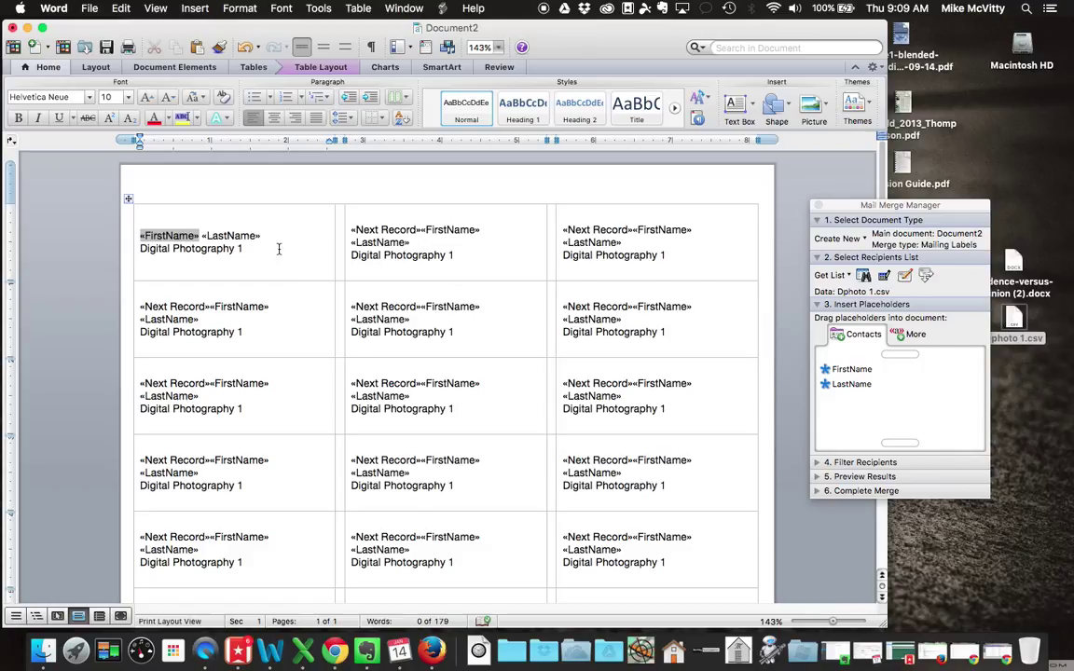
Step: Center both lines of text in the first label and set their font to Calibri (Headings)
{"action": "mouse_move", "coordinate": [261, 236]}
{"action": "left_mouse_down"}
{"action": "mouse_move", "coordinate": [140, 235]}
{"action": "mouse_move", "coordinate": [244, 248]}
{"action": "left_mouse_up"}
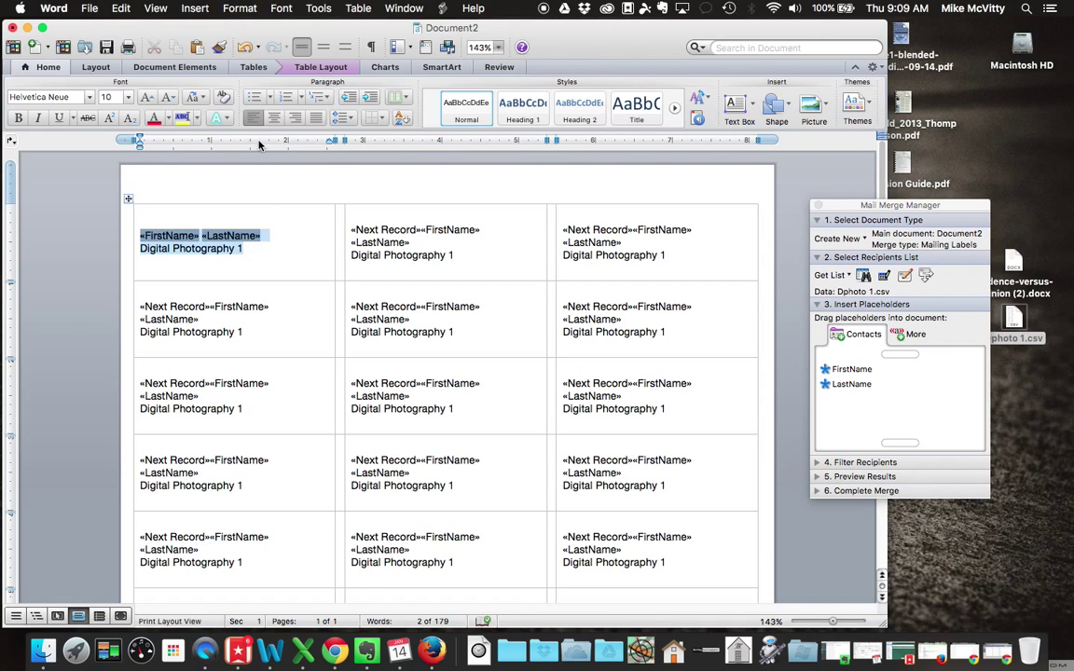
{"action": "left_click", "coordinate": [274, 119]}
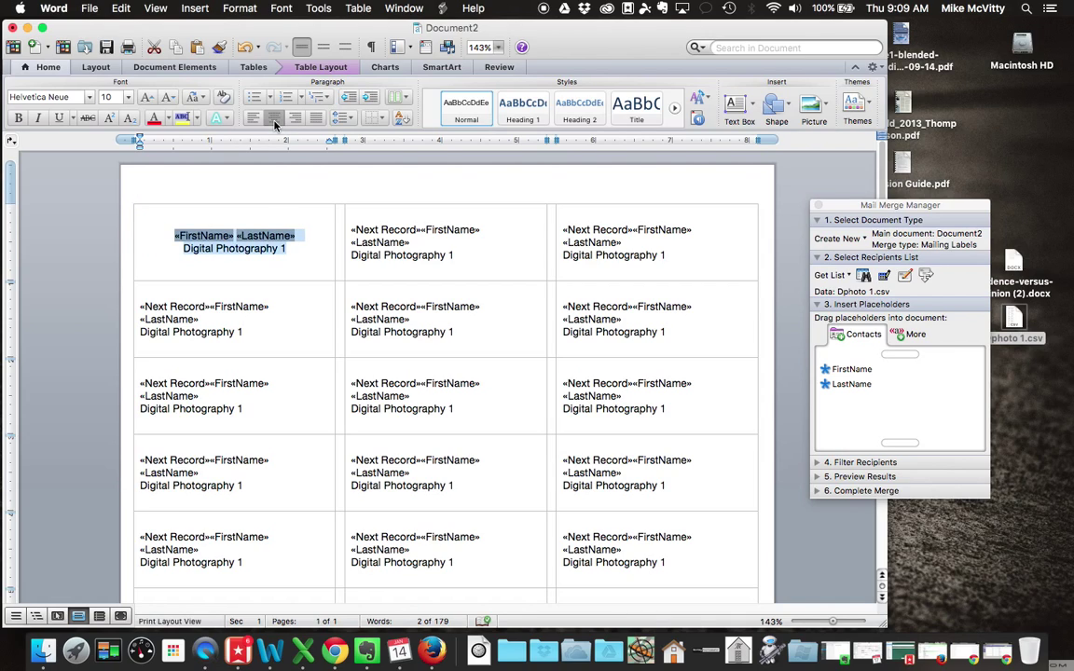
{"action": "left_click", "coordinate": [265, 268]}
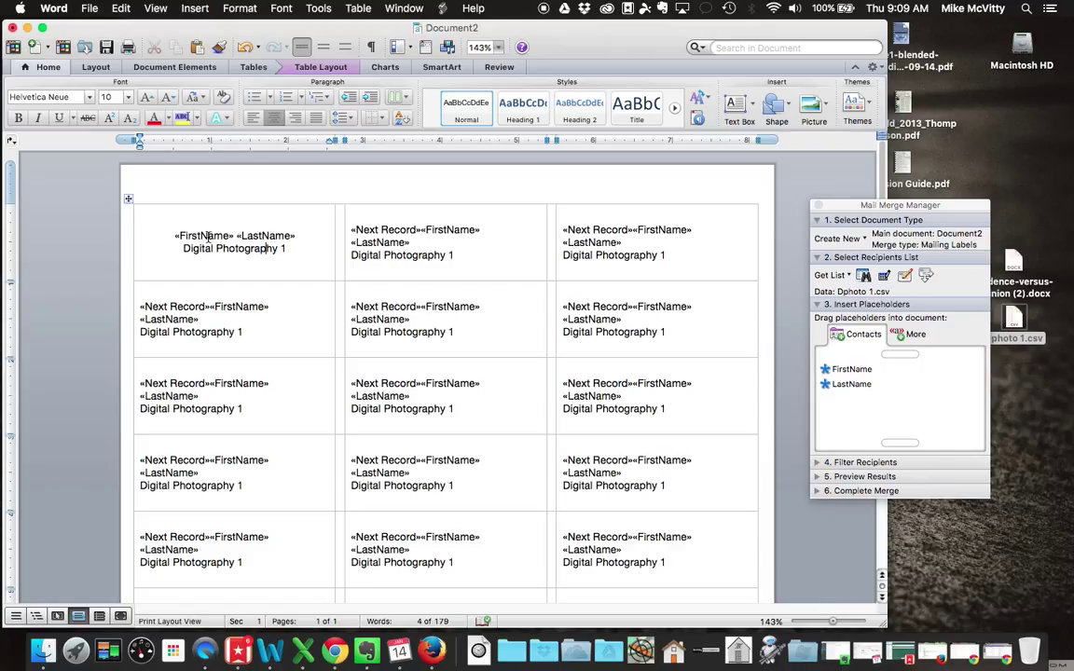
{"action": "left_click_drag", "start_coordinate": [172, 233], "coordinate": [285, 255]}
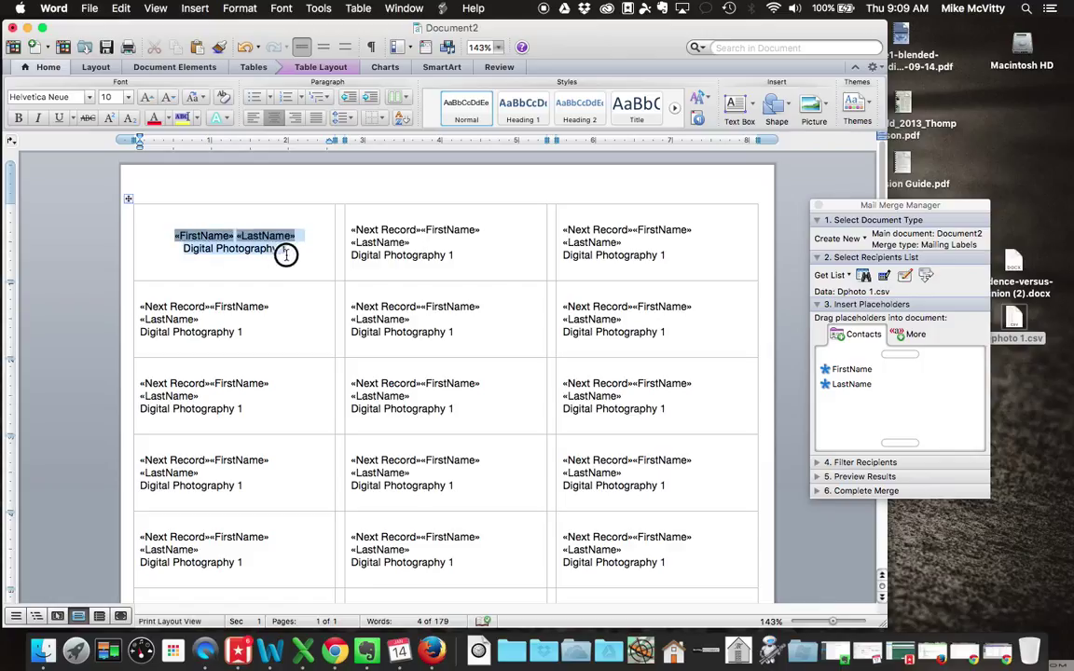
{"action": "left_click", "coordinate": [91, 98]}
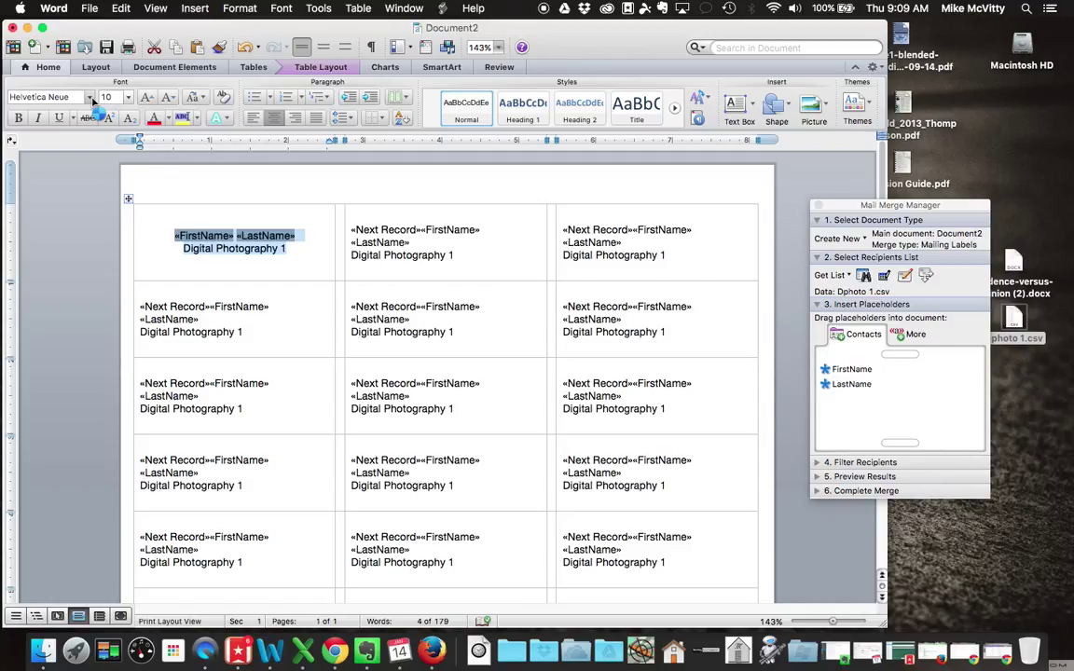
{"action": "left_click", "coordinate": [90, 98]}
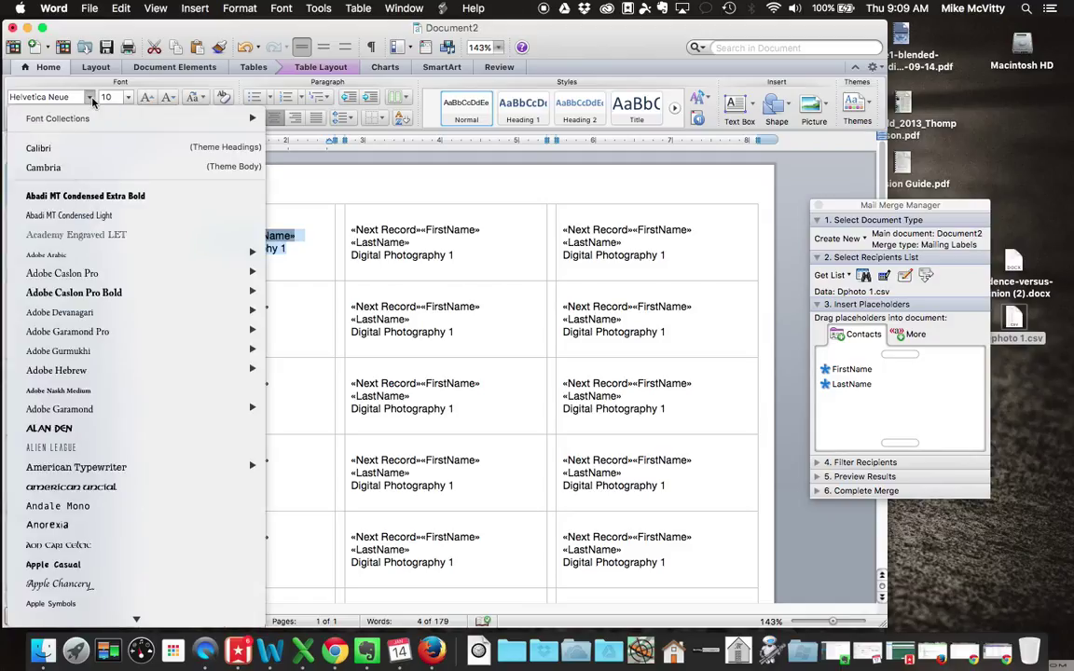
{"action": "left_click", "coordinate": [61, 150]}
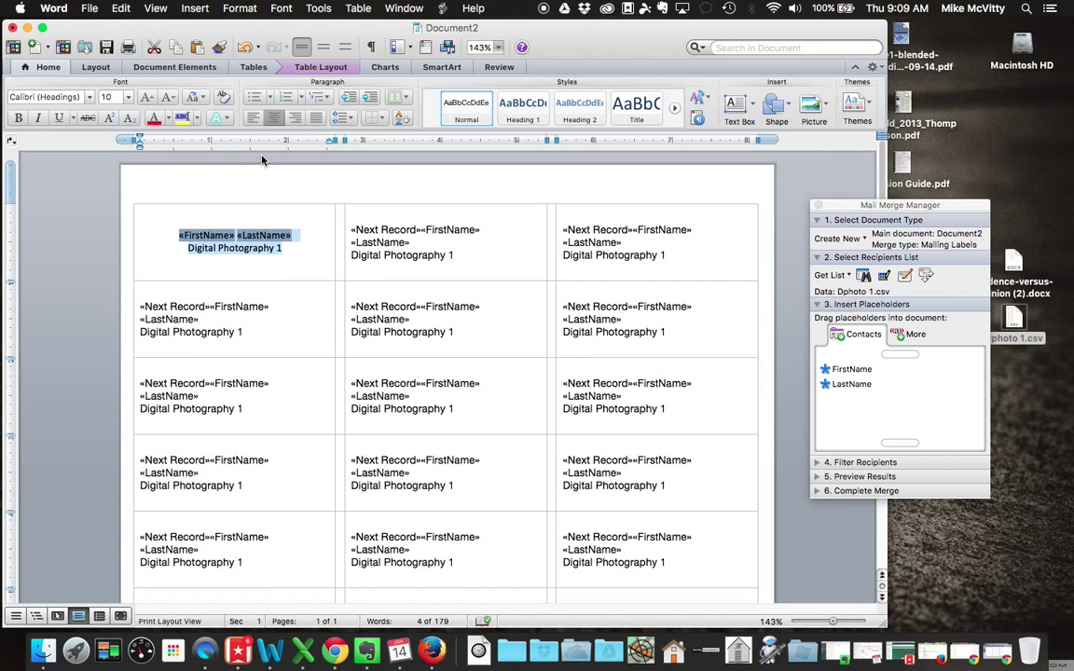
{"action": "left_click", "coordinate": [240, 306]}
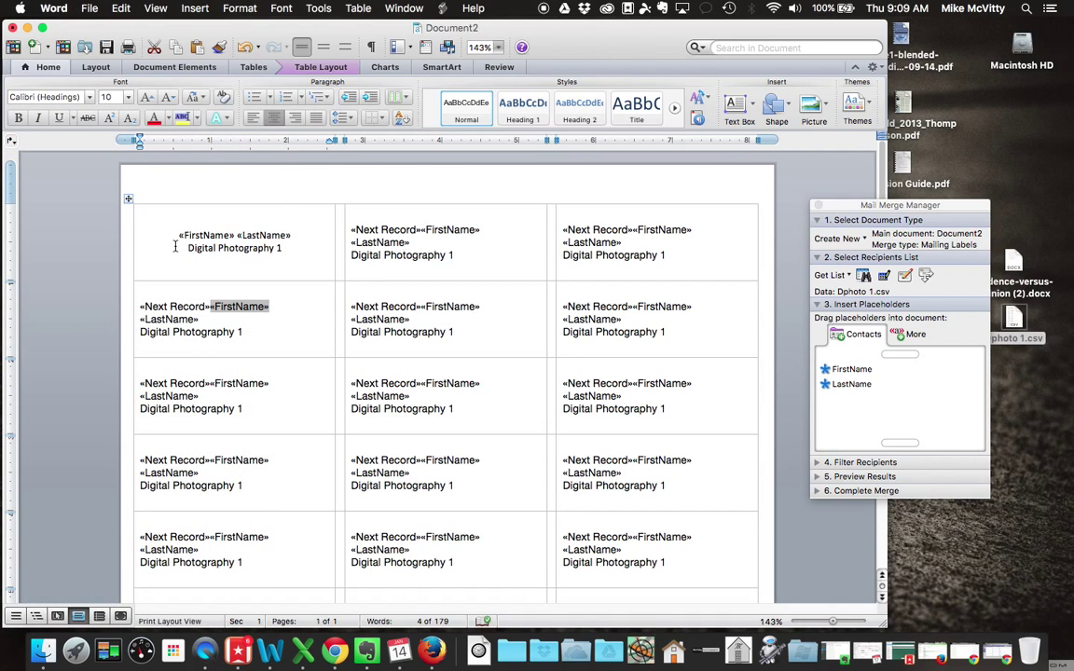
Step: Format the first label's "Digital Photography 1" line as 12 pt, bold and italic
{"action": "left_click_drag", "start_coordinate": [175, 247], "coordinate": [326, 252]}
{"action": "left_click", "coordinate": [128, 97]}
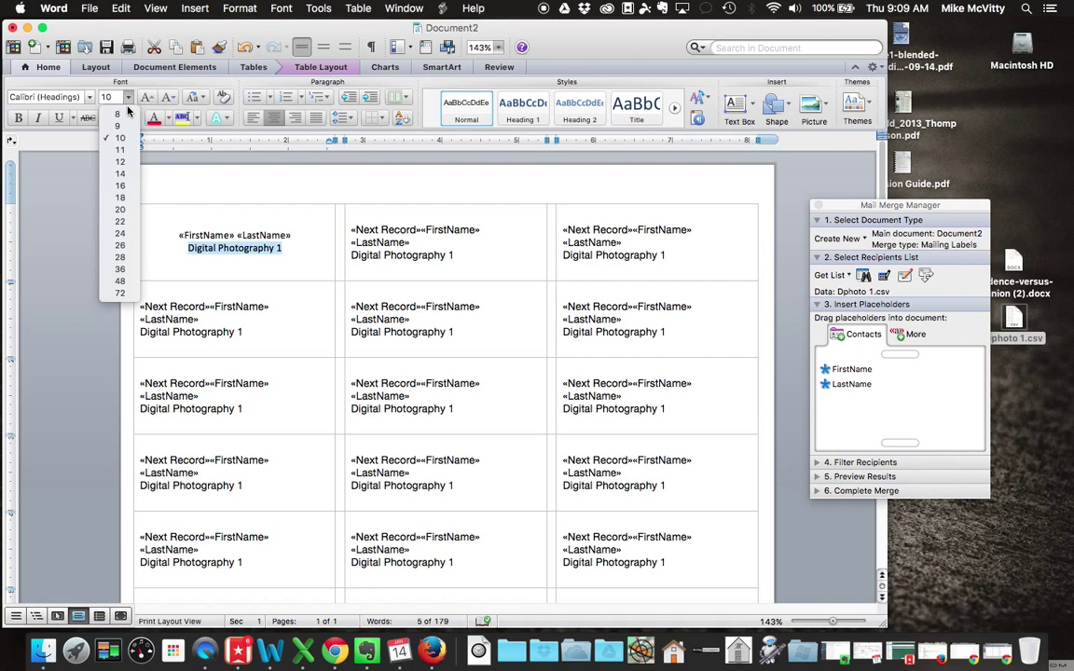
{"action": "left_click", "coordinate": [119, 162]}
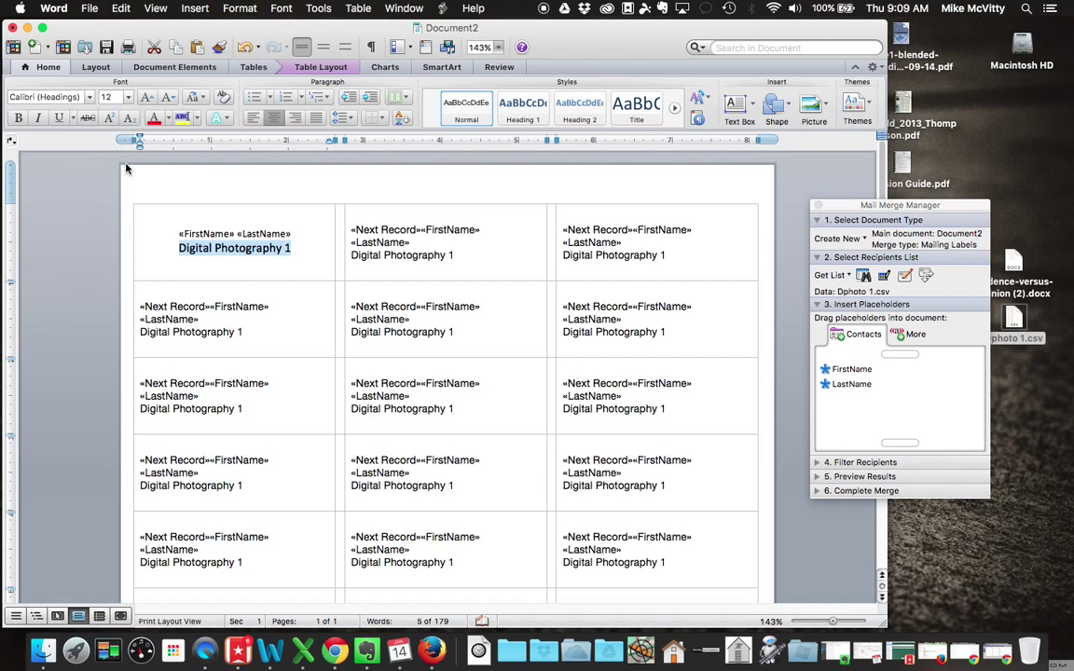
{"action": "left_click", "coordinate": [18, 118]}
{"action": "left_click", "coordinate": [37, 118]}
Step: Try 18 pt for the first label's FirstName and LastName fields, settle on 16 pt and make them bold
{"action": "left_click", "coordinate": [200, 231]}
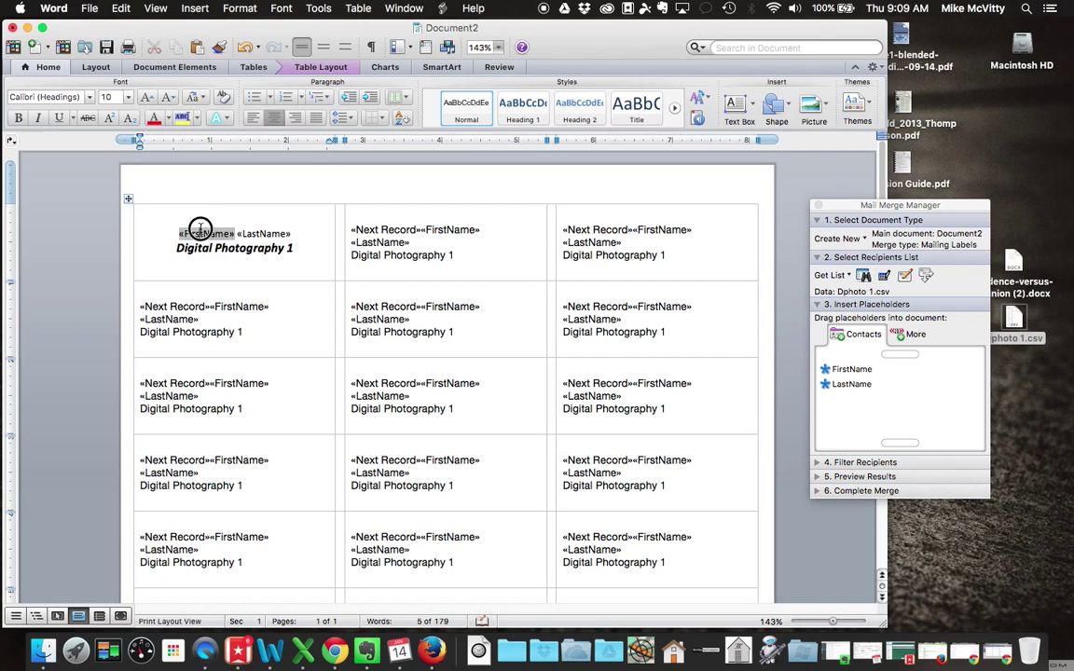
{"action": "left_click_drag", "start_coordinate": [200, 232], "coordinate": [290, 233]}
{"action": "left_click", "coordinate": [128, 97]}
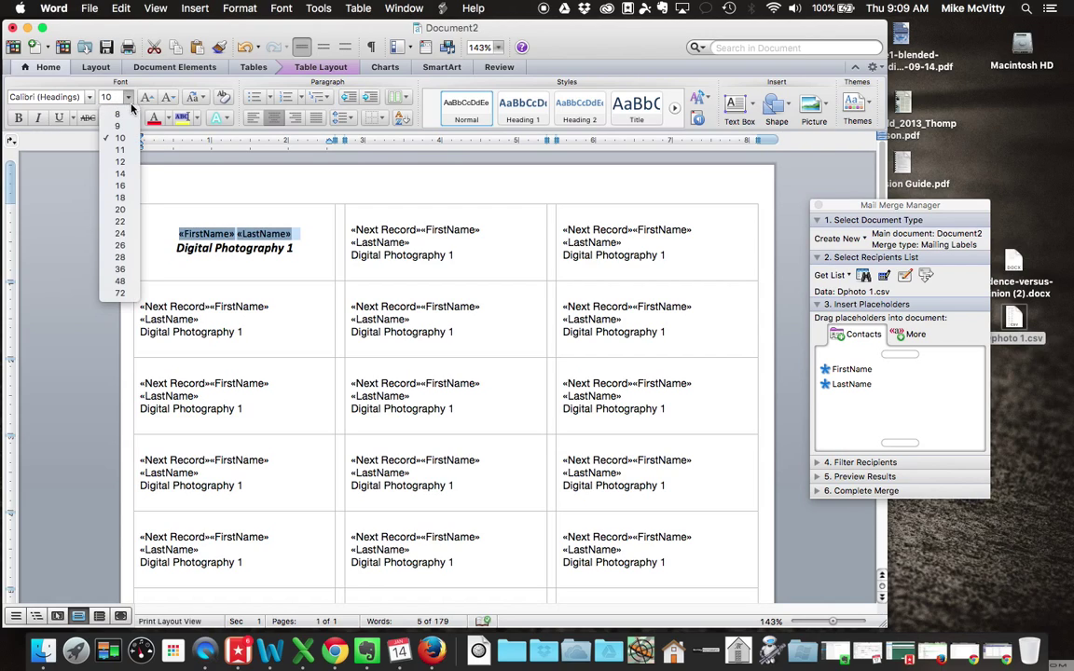
{"action": "left_click", "coordinate": [130, 197]}
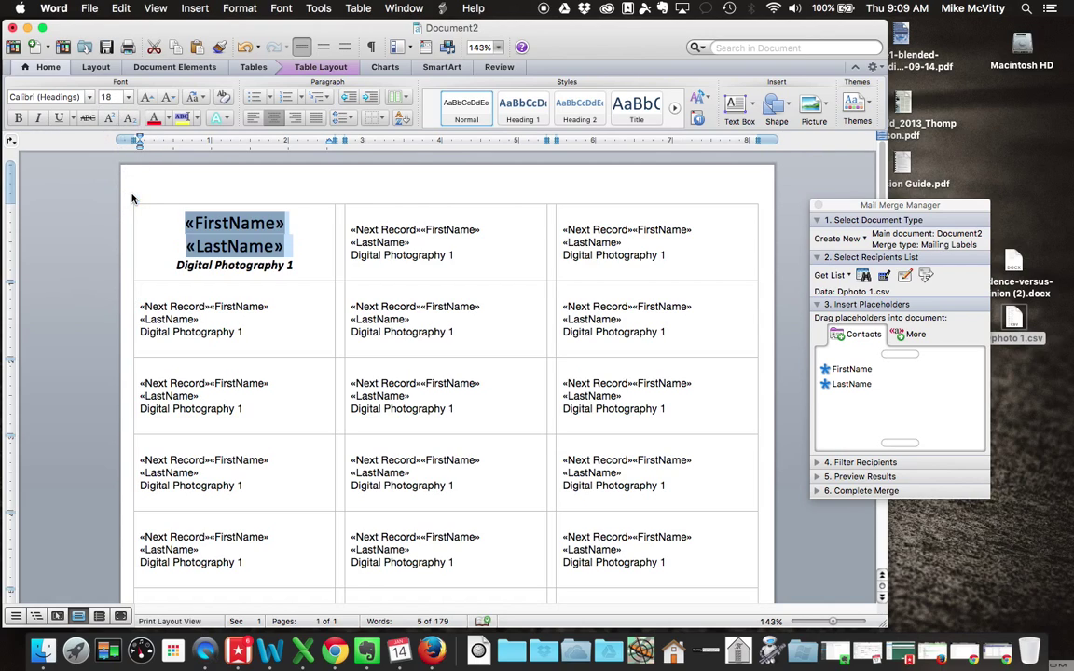
{"action": "left_click", "coordinate": [129, 98]}
{"action": "left_click", "coordinate": [131, 185]}
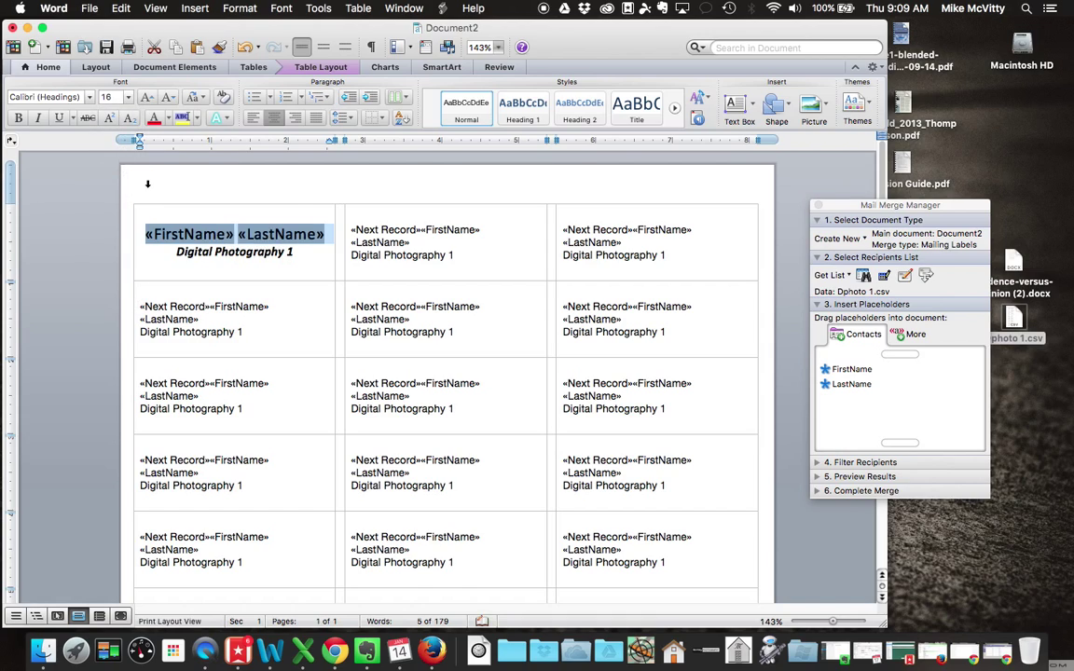
{"action": "left_click", "coordinate": [17, 117]}
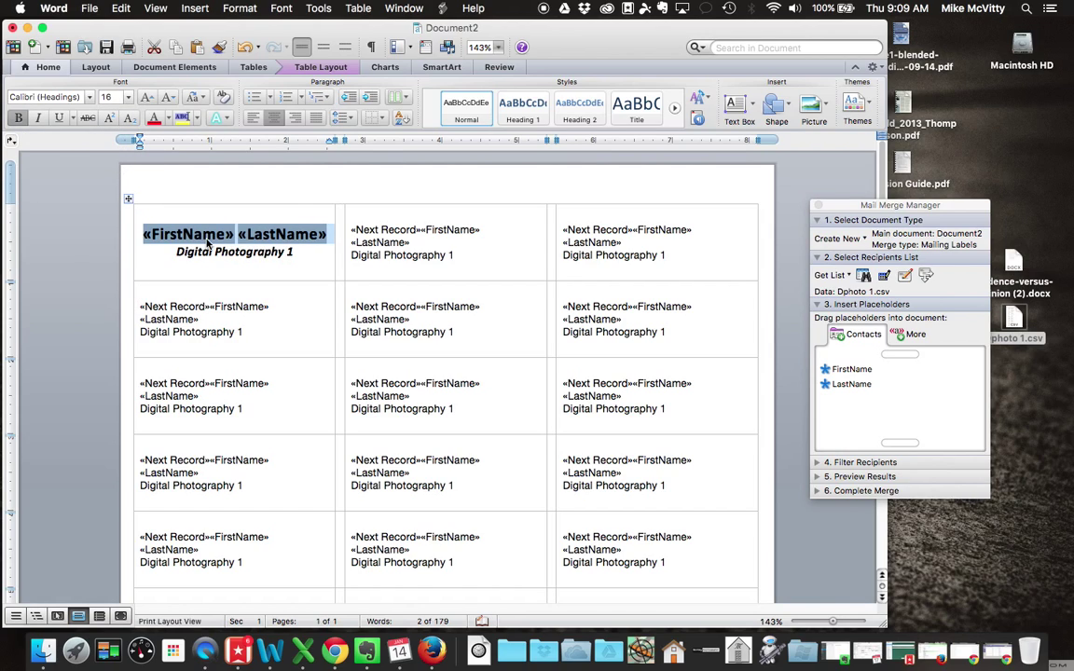
{"action": "left_click", "coordinate": [233, 266]}
Step: Remove the bold formatting from the first label's "Digital Photography 1" line
{"action": "left_click_drag", "start_coordinate": [291, 251], "coordinate": [175, 252]}
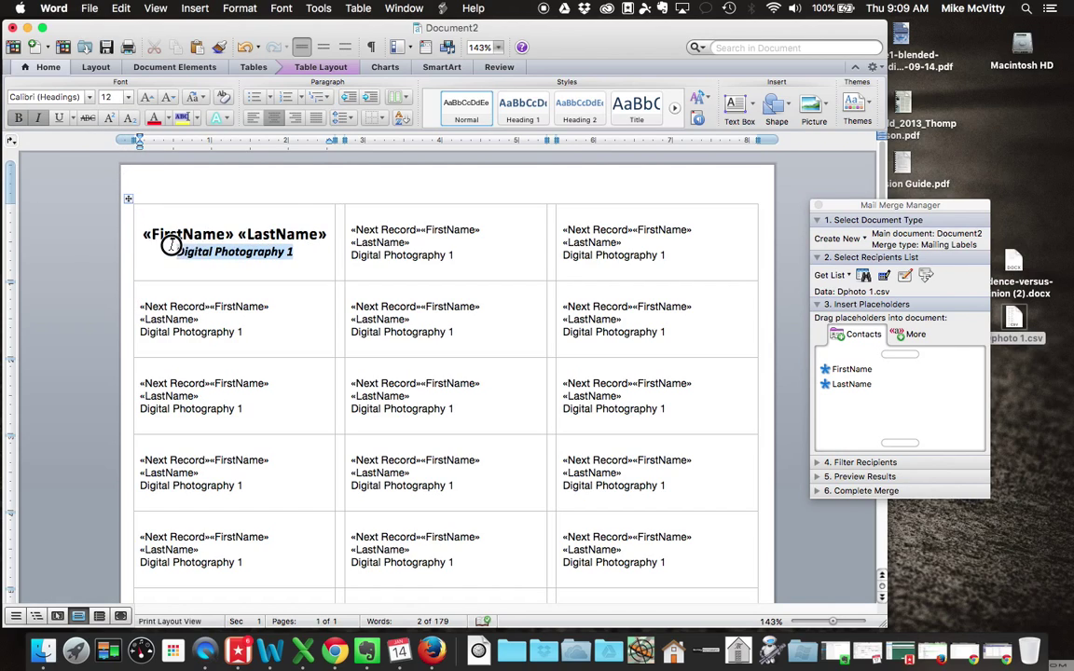
{"action": "left_click", "coordinate": [17, 118]}
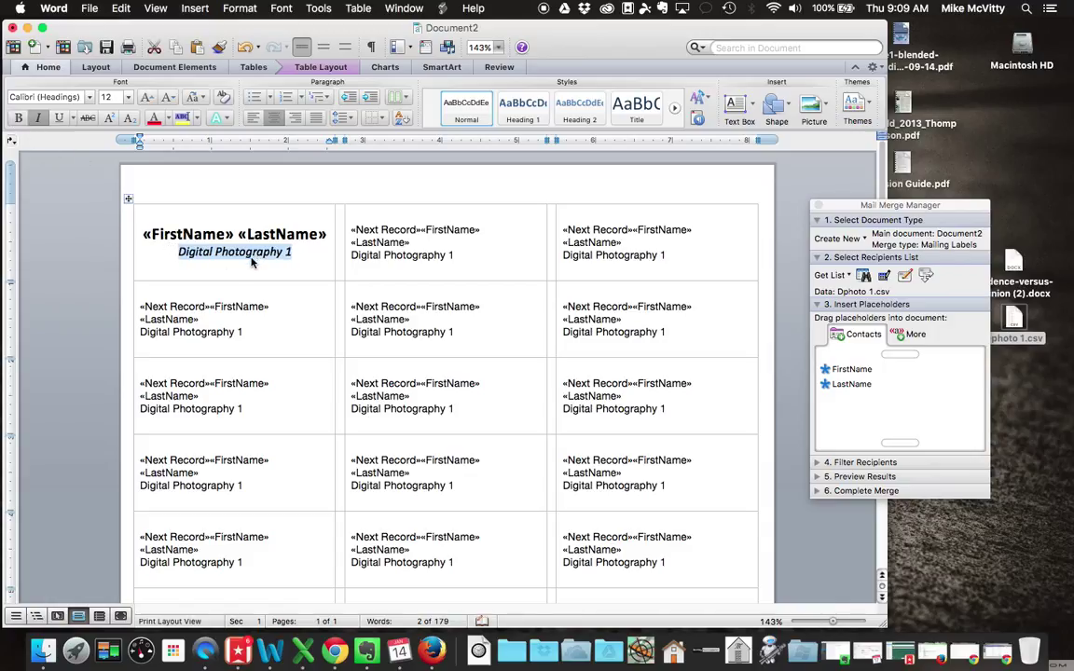
{"action": "left_click", "coordinate": [255, 266]}
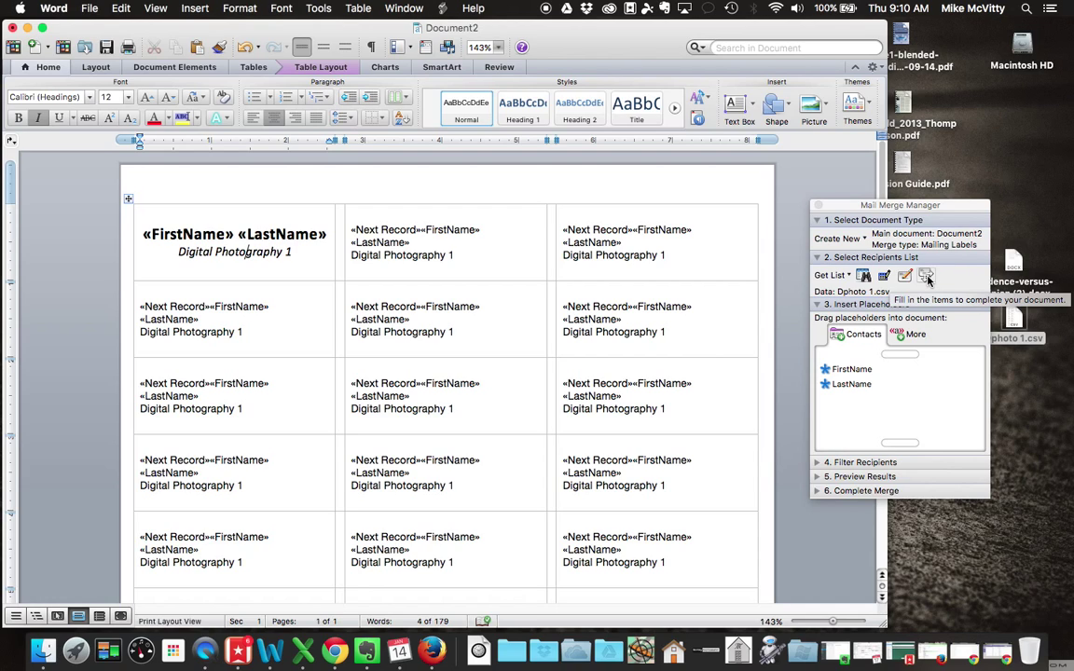
Step: Apply the first label's layout to all labels on the sheet and merge all records to a new document
{"action": "left_click", "coordinate": [927, 276]}
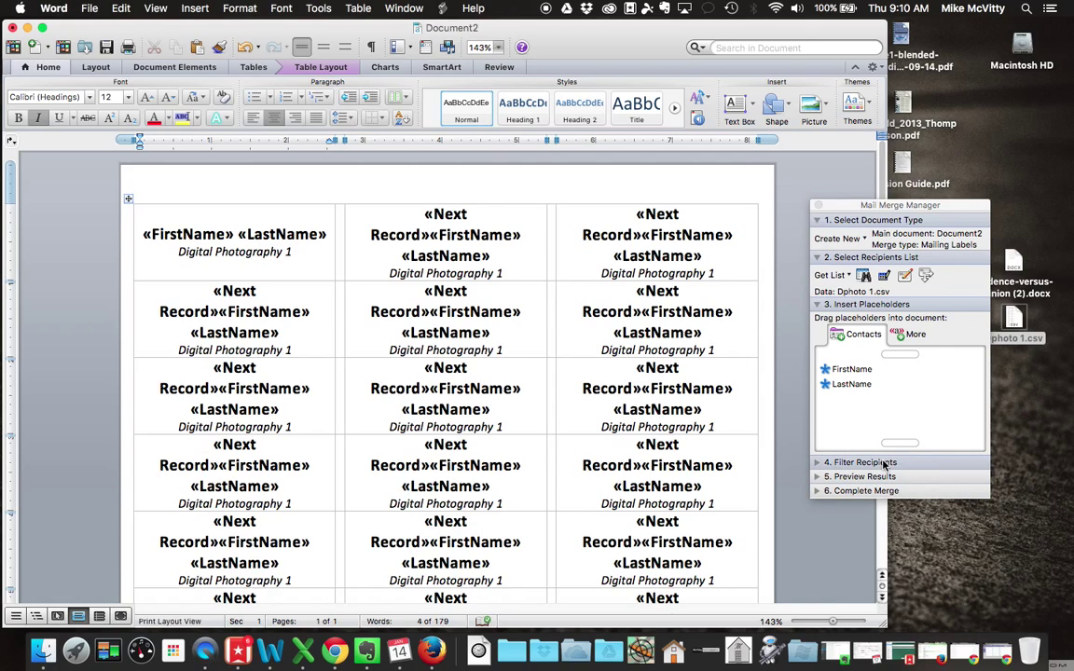
{"action": "left_click", "coordinate": [819, 492]}
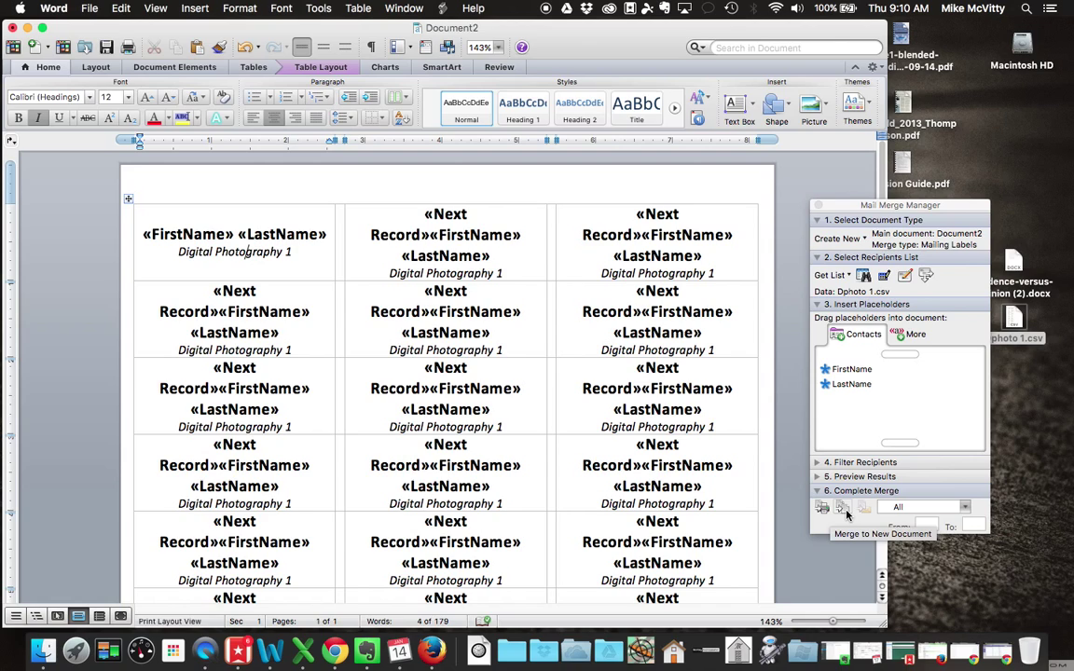
{"action": "left_click", "coordinate": [845, 510]}
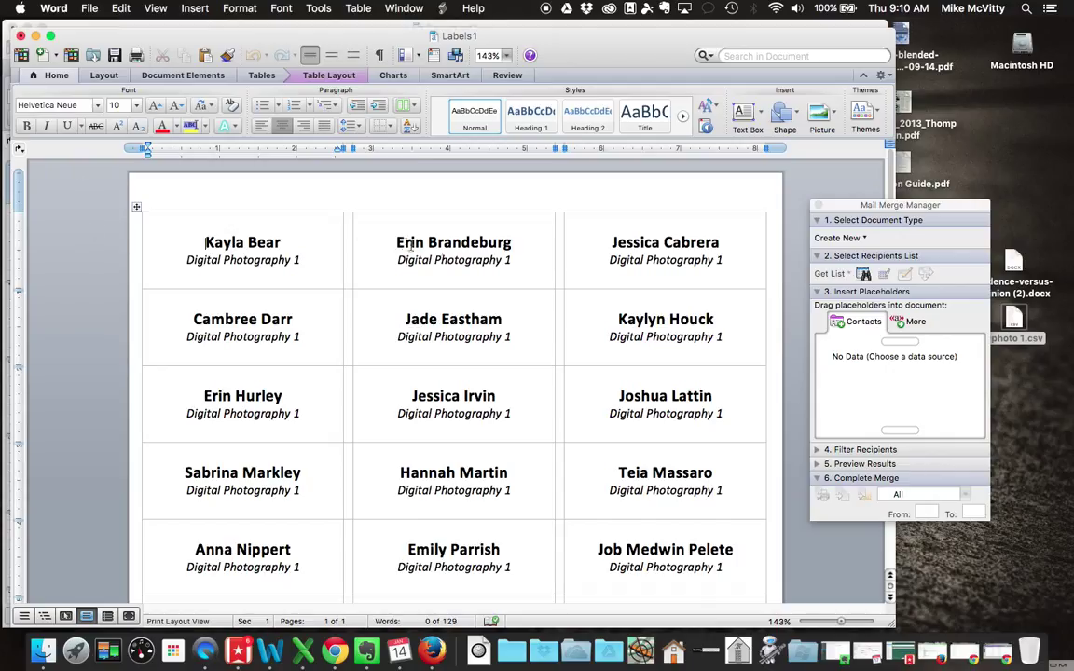
Step: Review the merged labels from the first row to the end of the page and return to the start
{"action": "scroll", "coordinate": [541, 293], "scroll_direction": "down", "scroll_amount": 3}
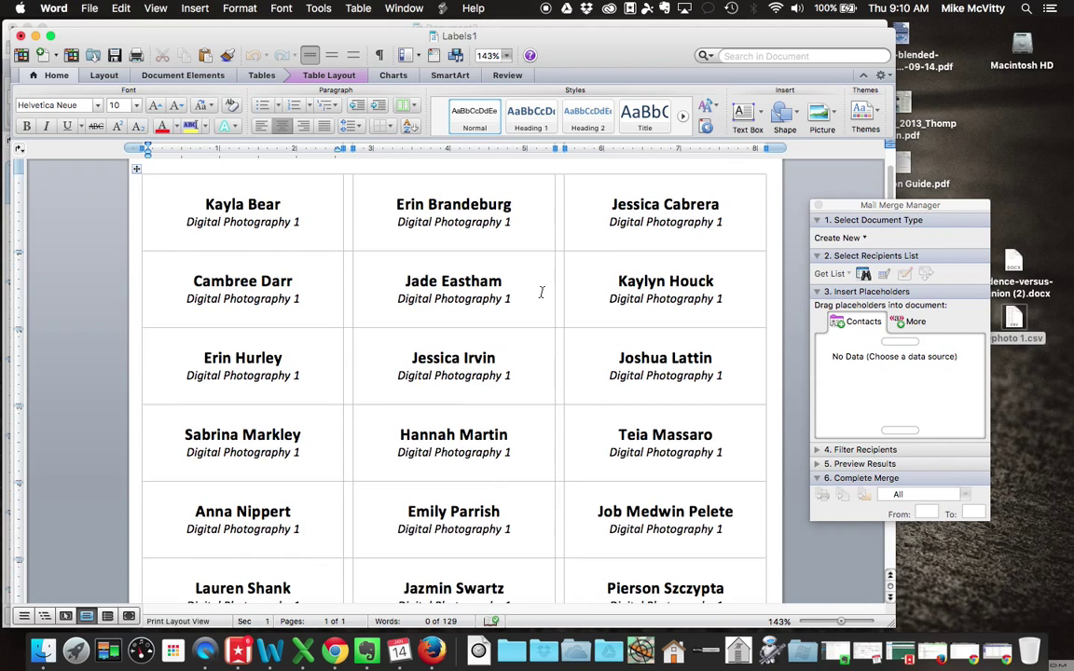
{"action": "scroll", "coordinate": [528, 327], "scroll_direction": "down", "scroll_amount": 4}
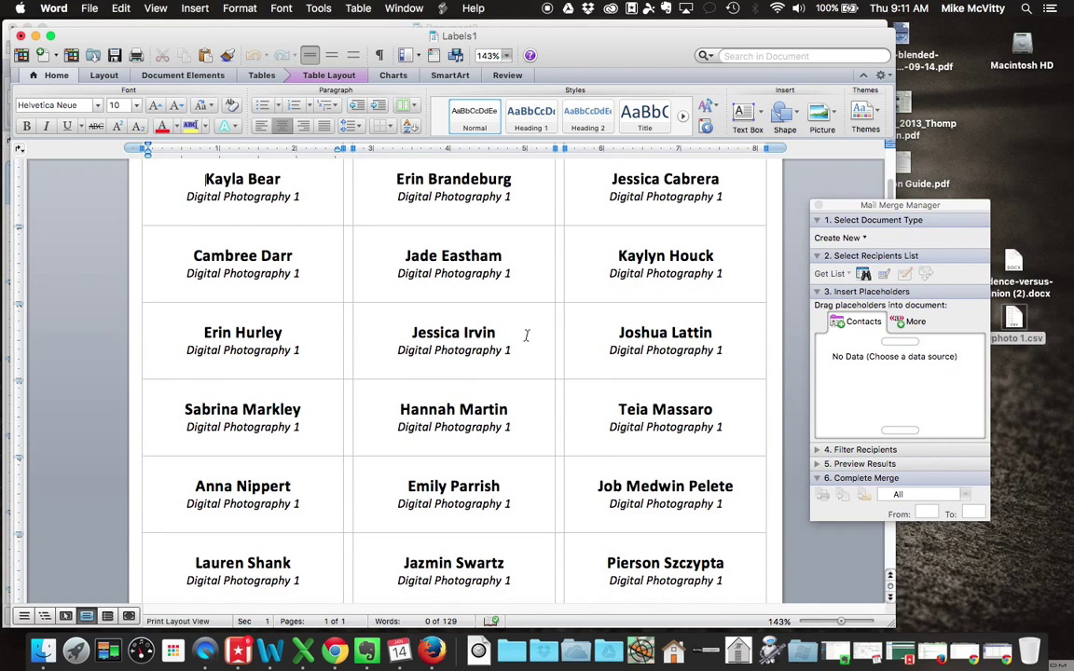
{"action": "scroll", "coordinate": [528, 334], "scroll_direction": "down", "scroll_amount": 7}
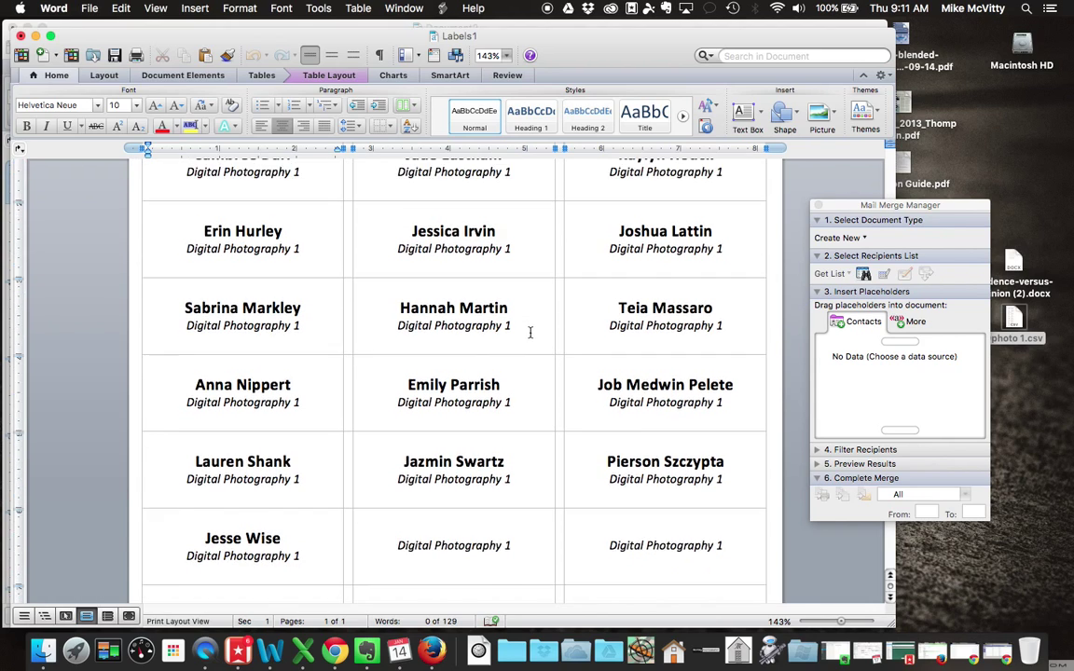
{"action": "scroll", "coordinate": [530, 332], "scroll_direction": "down", "scroll_amount": 7}
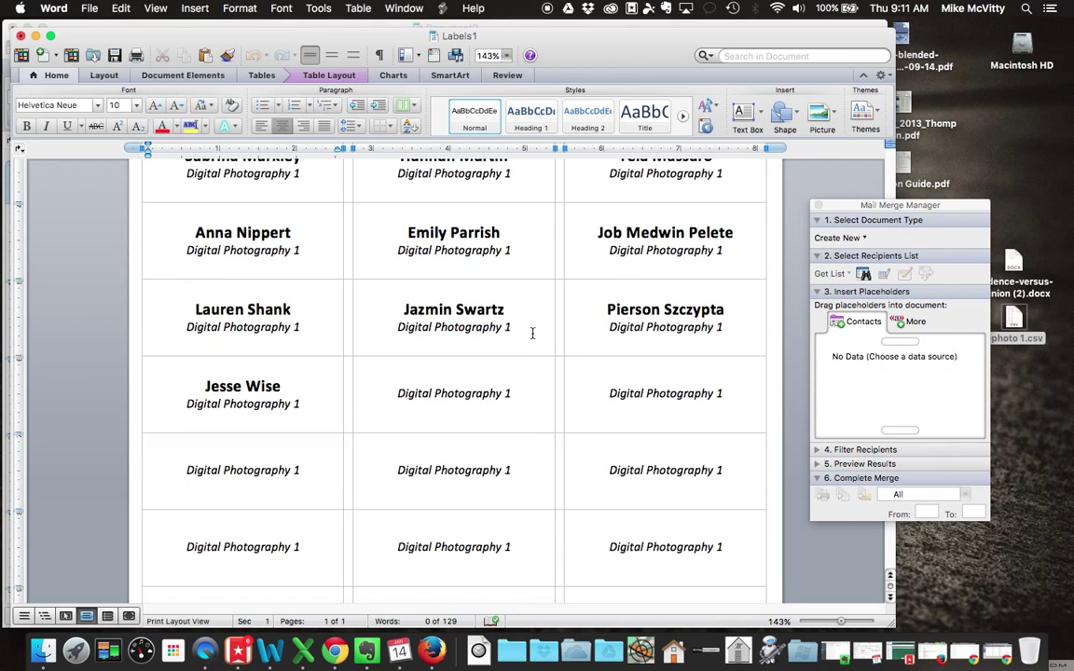
{"action": "scroll", "coordinate": [532, 333], "scroll_direction": "down", "scroll_amount": 5}
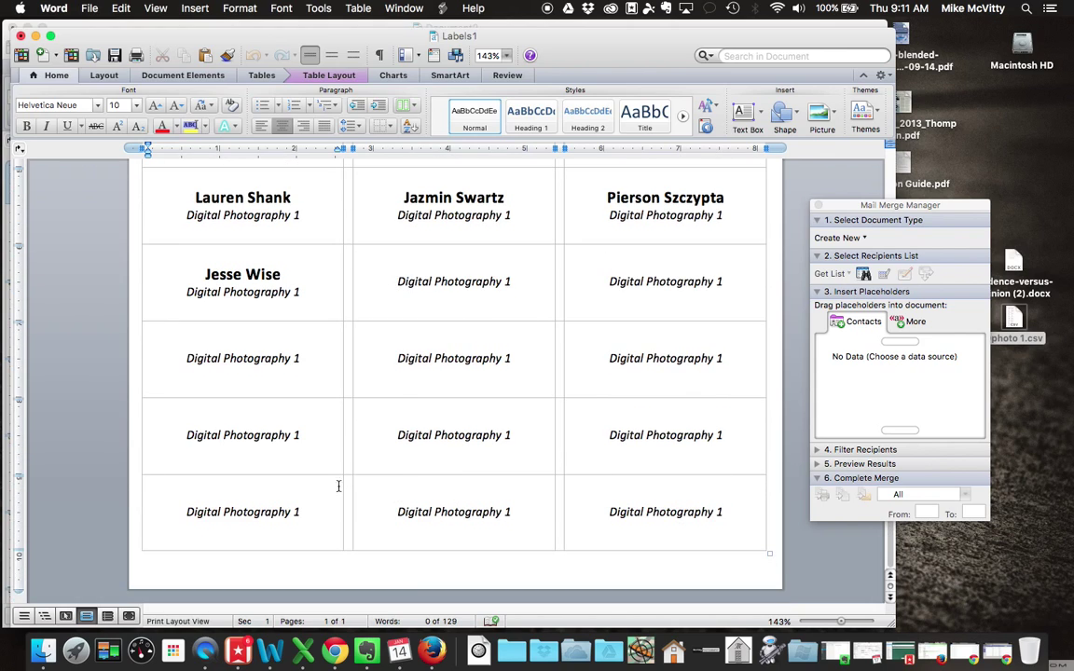
{"action": "scroll", "coordinate": [379, 420], "scroll_direction": "up", "scroll_amount": 15}
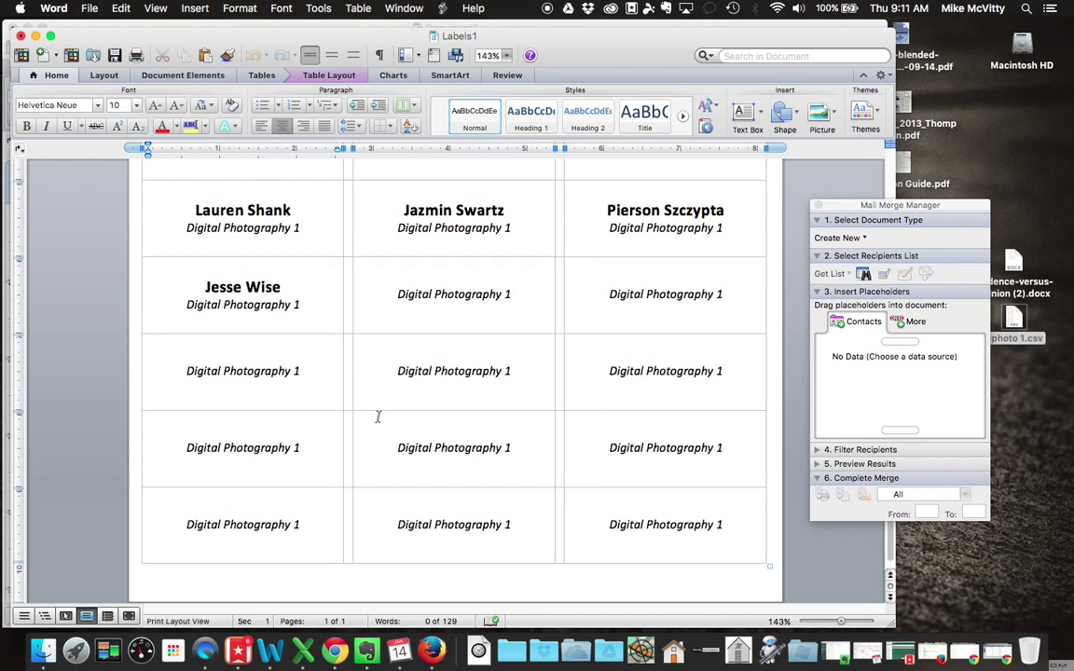
{"action": "left_click", "coordinate": [179, 217]}
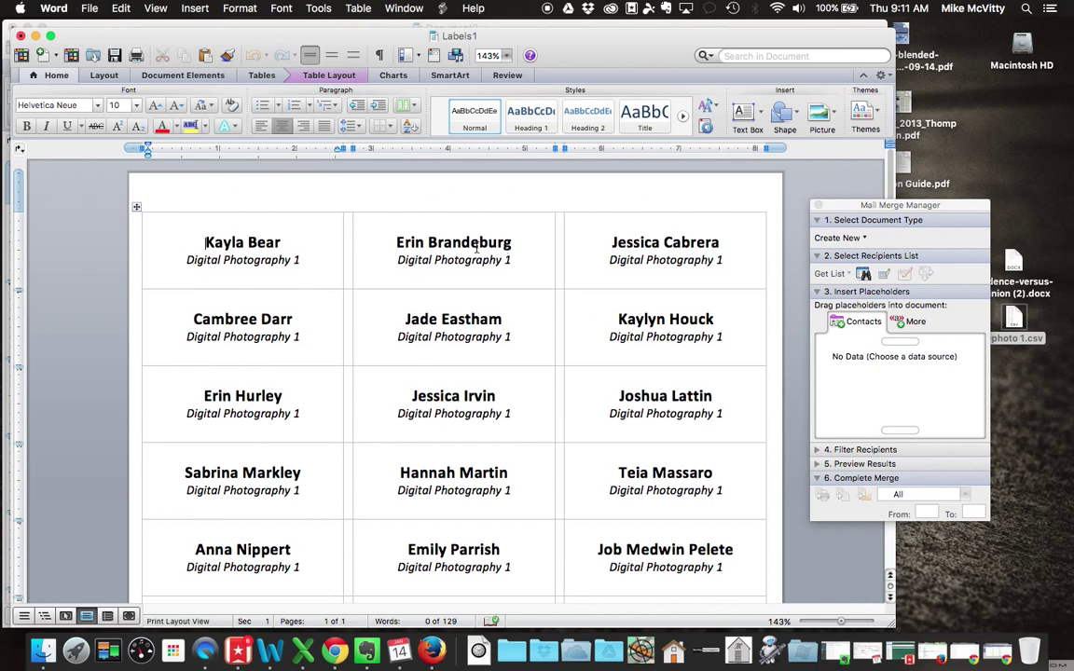